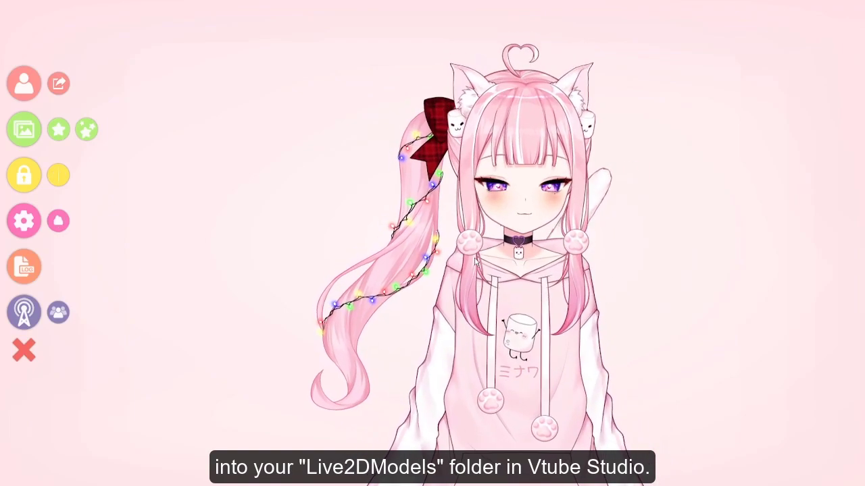
Load the silver Christmas pigtail model from the model list
double_click(96, 86)
double_click(97, 119)
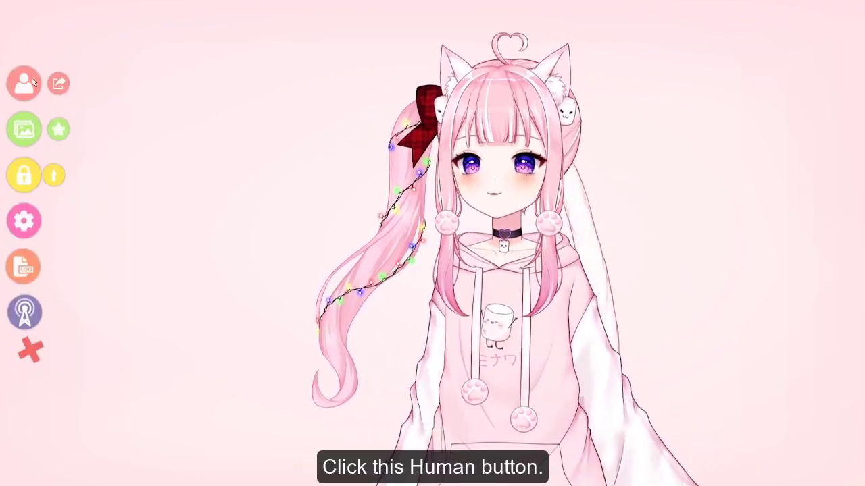
click(24, 83)
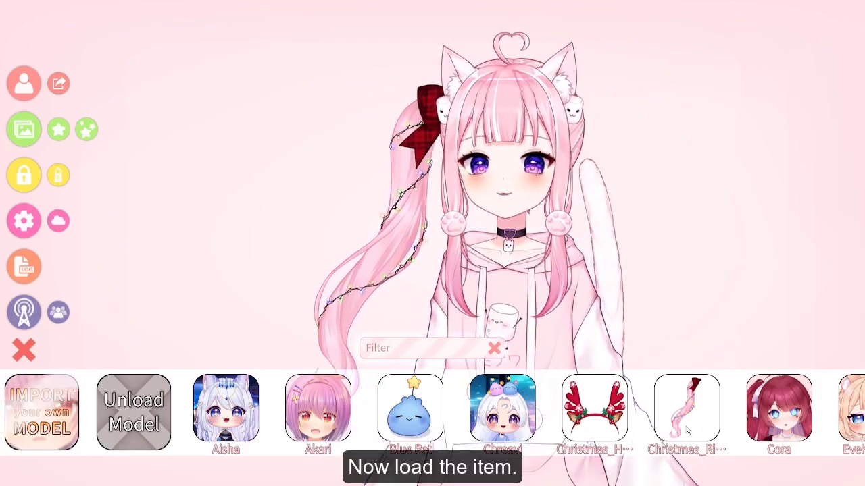
click(688, 380)
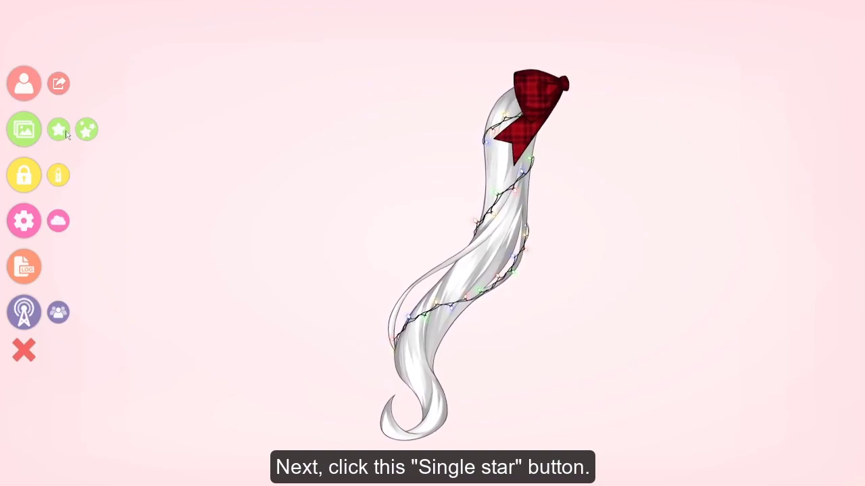
Add the current model as a Live2D item copy, leaving colour overlays unchanged
click(58, 130)
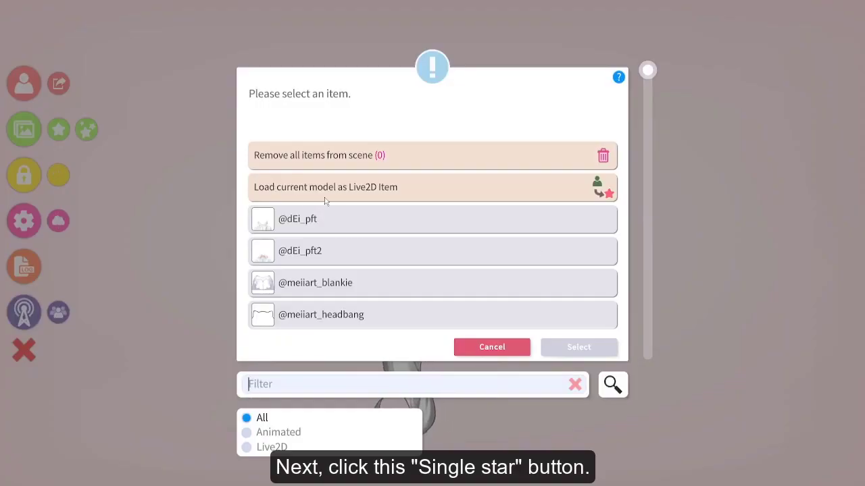
click(415, 195)
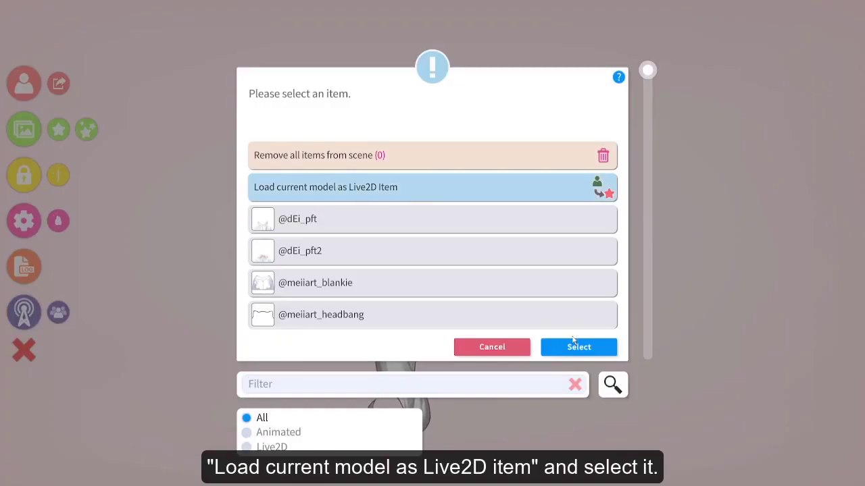
click(578, 347)
click(576, 274)
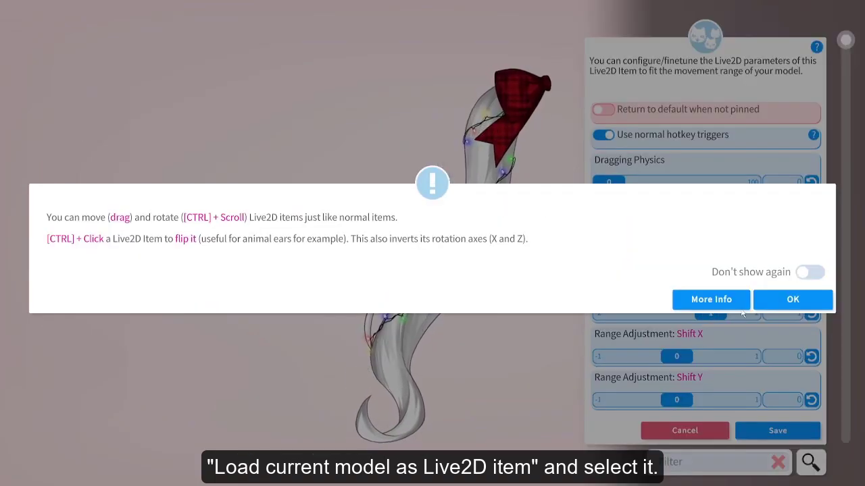
click(793, 299)
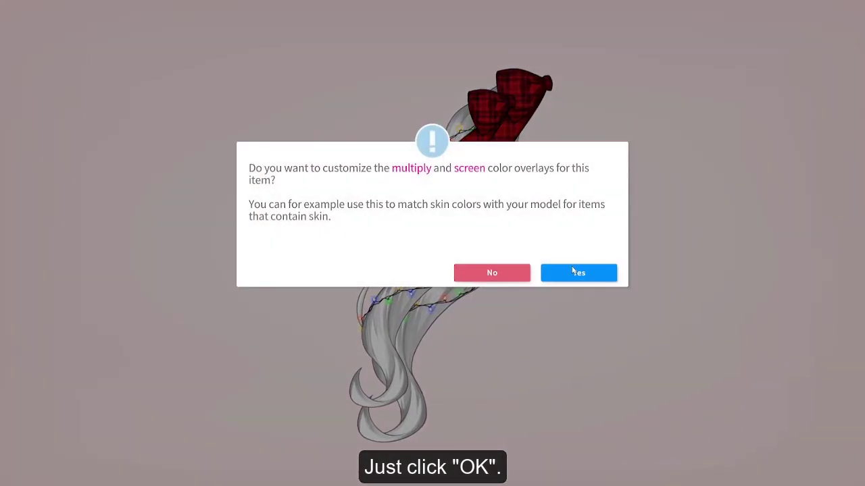
click(573, 271)
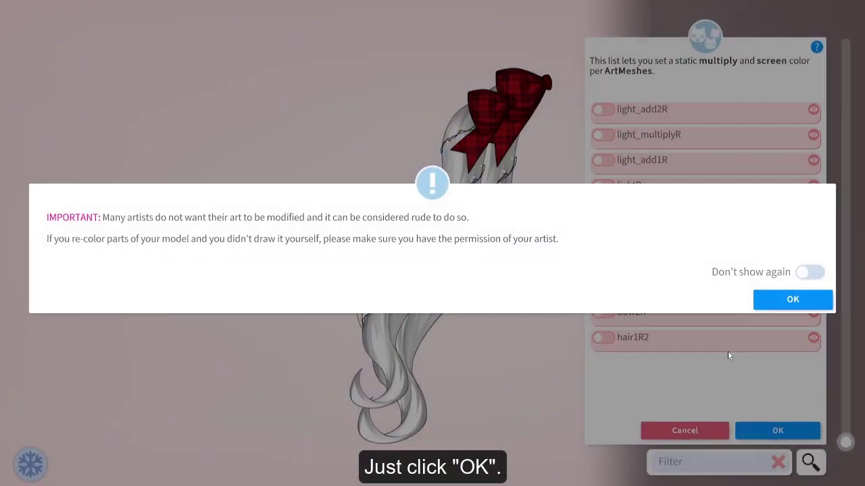
click(770, 299)
click(780, 429)
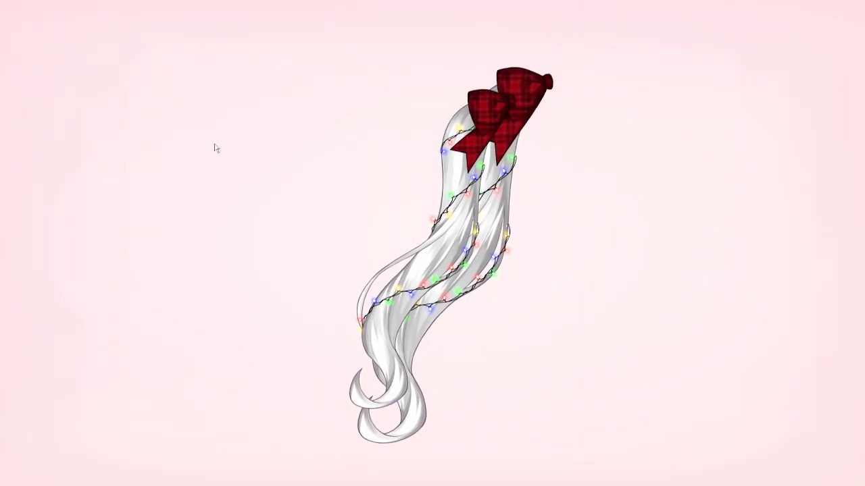
double_click(221, 84)
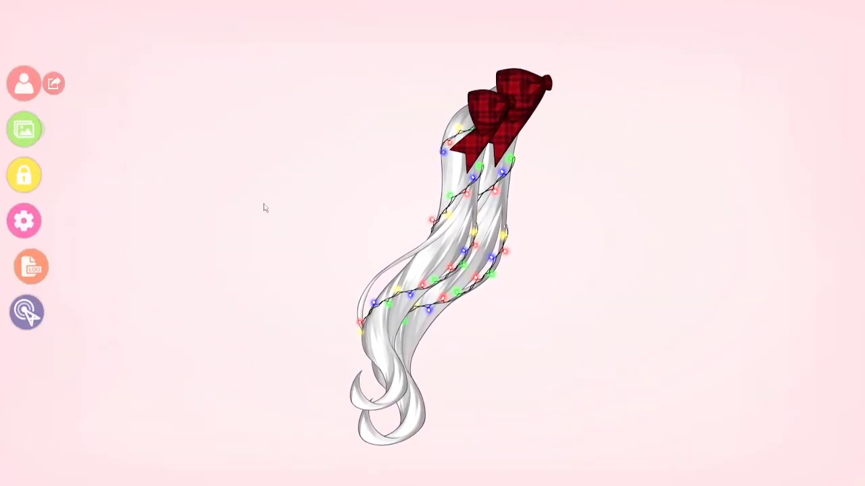
Load the pink Minawa cat-girl model and drag the silver pigtail item to the lower right
click(24, 83)
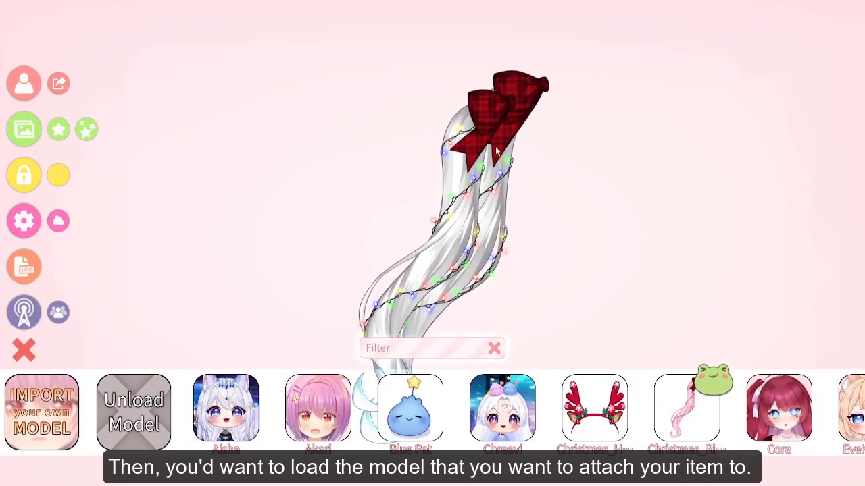
scroll(677, 408, down, 10)
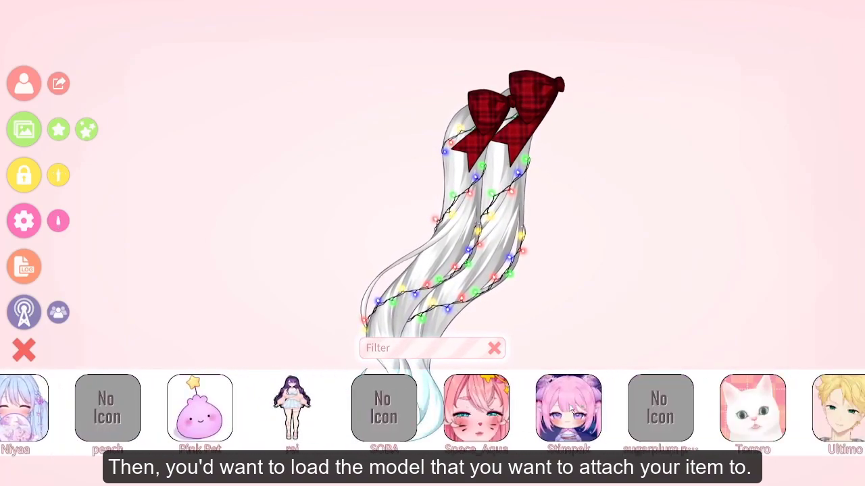
scroll(152, 416, up, 5)
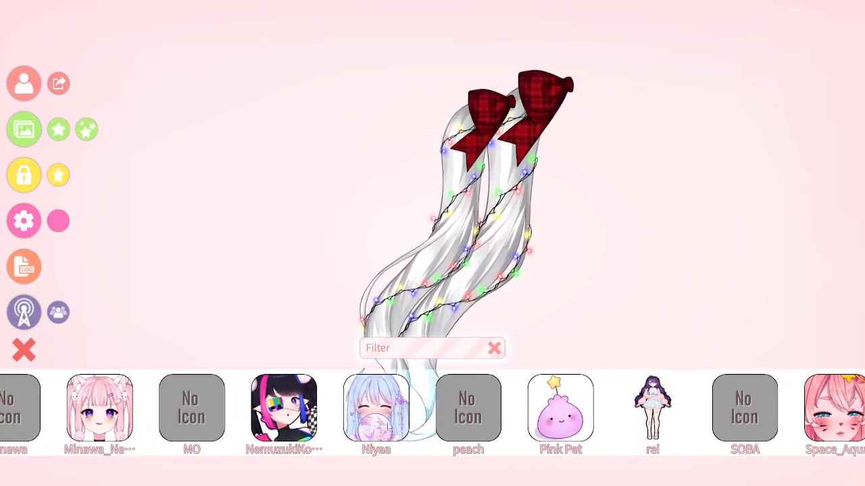
click(152, 417)
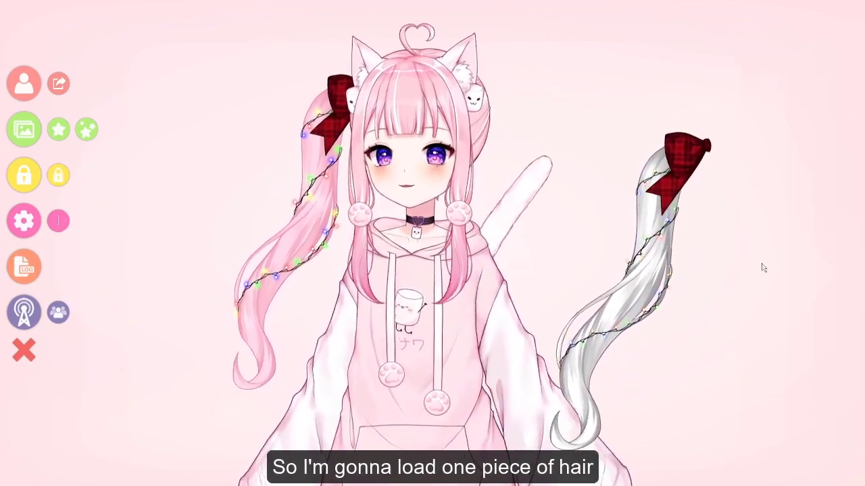
drag(665, 256, 848, 459)
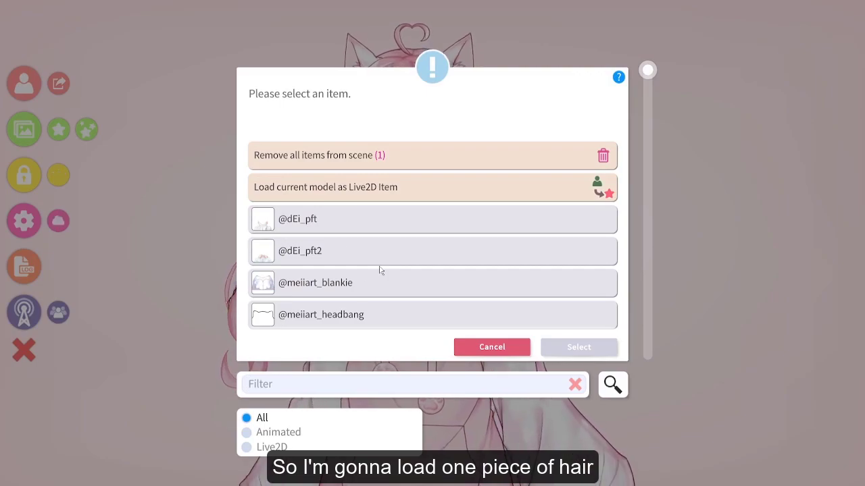
Filter items for 'minawa' and load the Minawa Christmas Pigtail item
text(minawa)
click(378, 220)
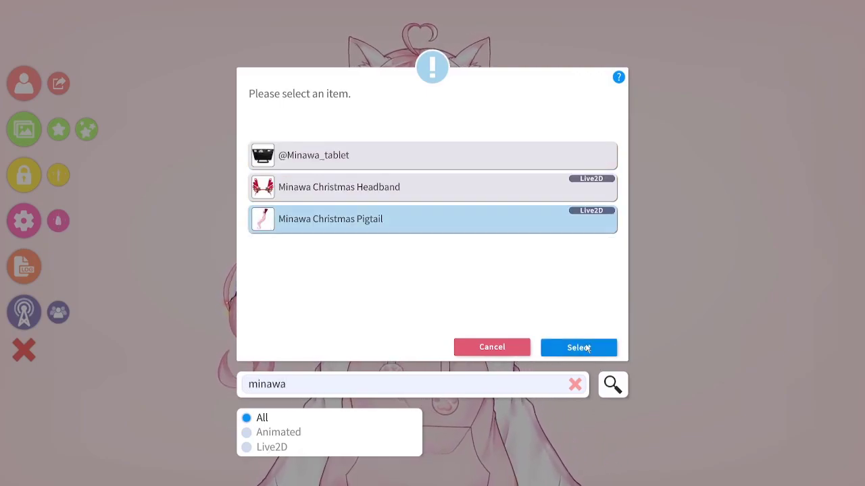
click(579, 347)
Set the pigtail to item order -3, flip it, save its settings, and choose colour overlay customization
drag(435, 231, 463, 230)
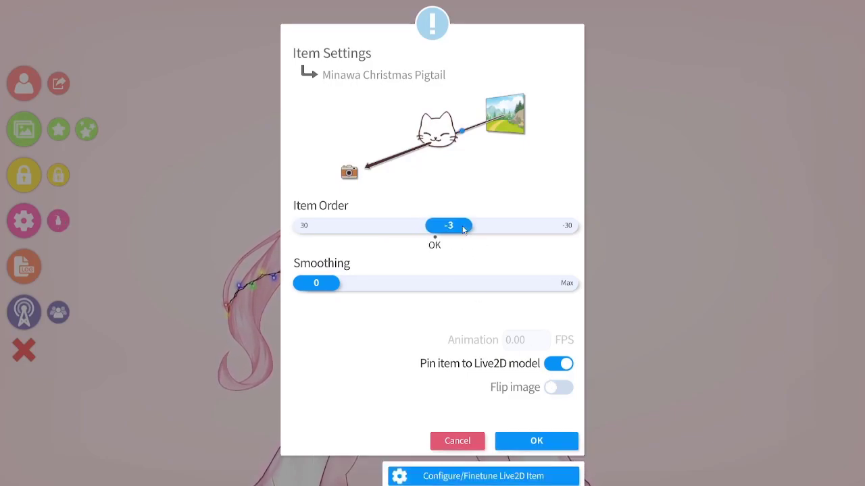
click(554, 388)
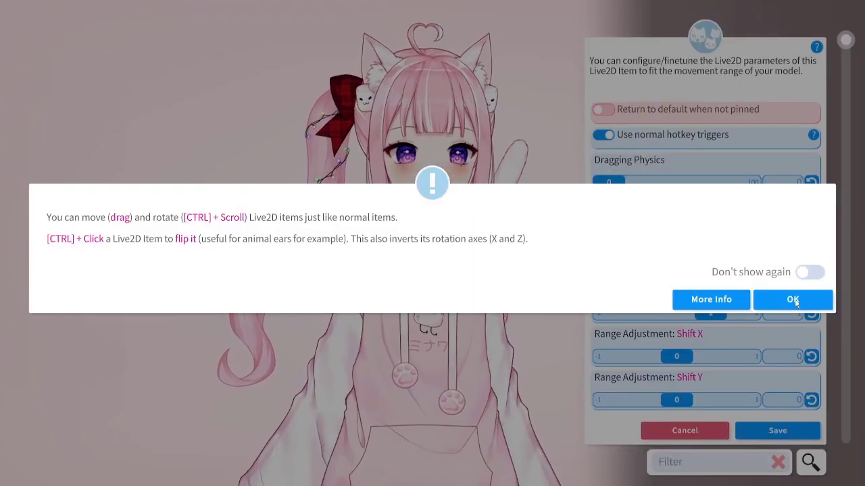
click(793, 299)
click(791, 437)
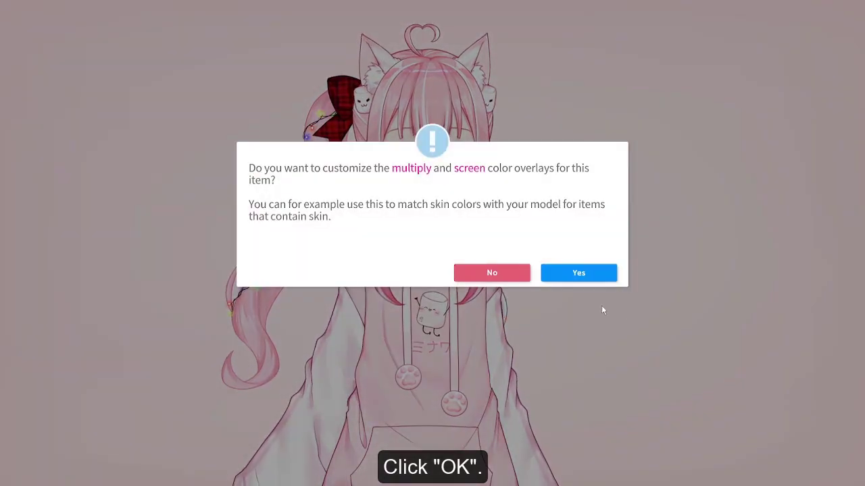
click(582, 271)
click(793, 299)
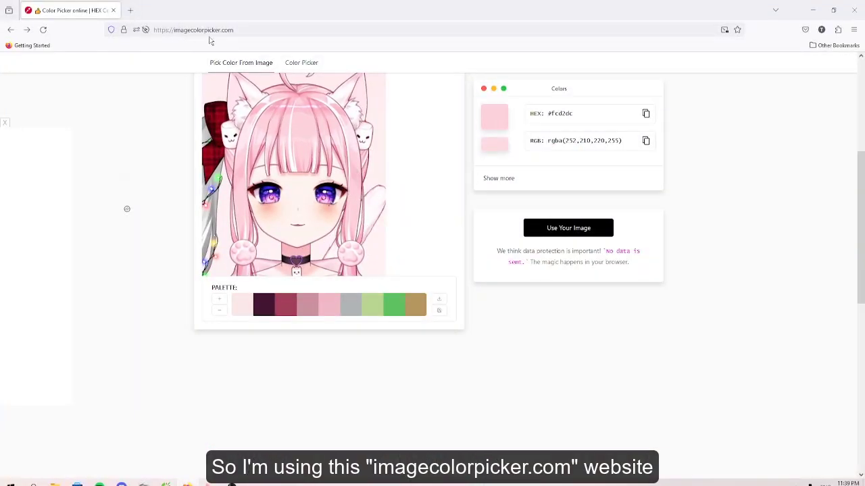
Copy the pale pink hair HEX #fcd2dc from the screenshot and return to VTube Studio
scroll(595, 212, up, 2)
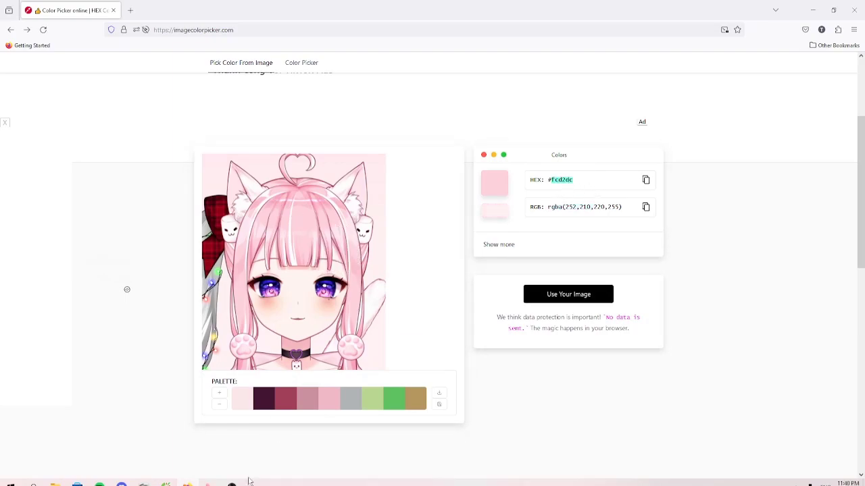
click(210, 484)
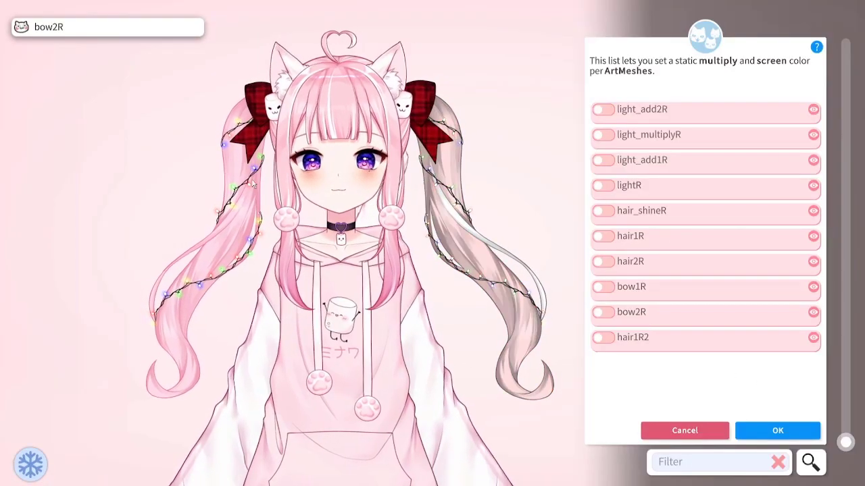
Enable hair2R's colour override and paste #fcd2dc as its multiply colour
click(480, 261)
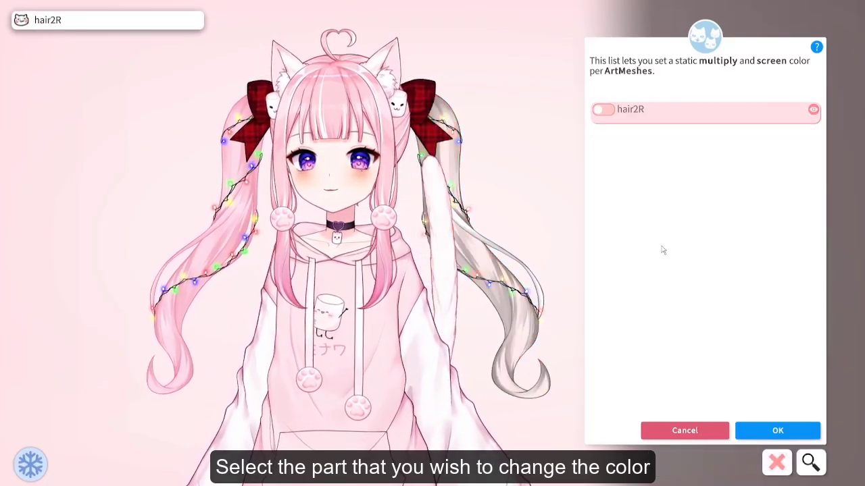
click(611, 111)
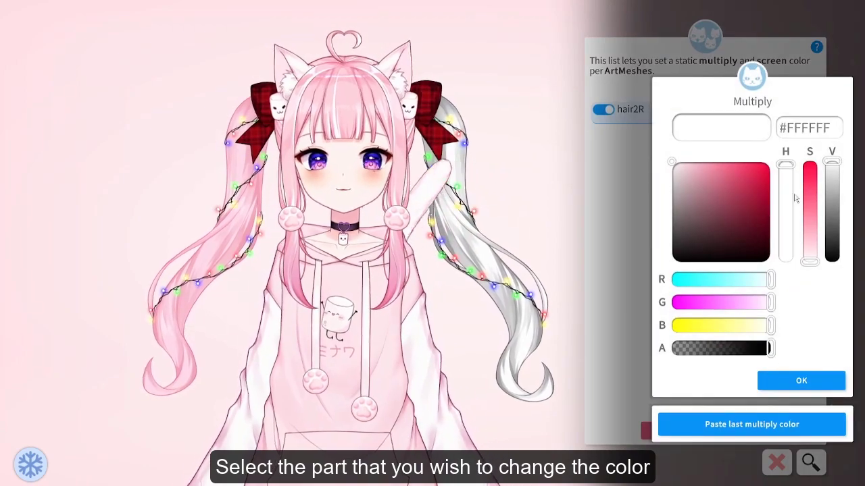
text(#fcd2dc)
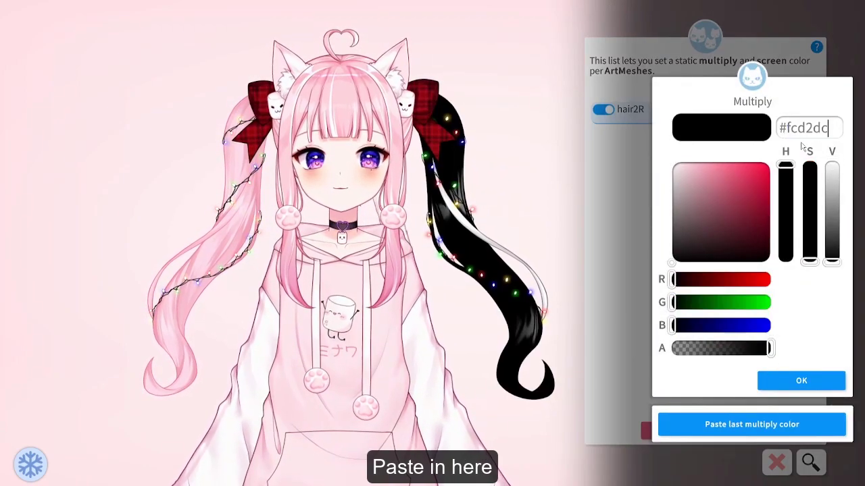
click(831, 128)
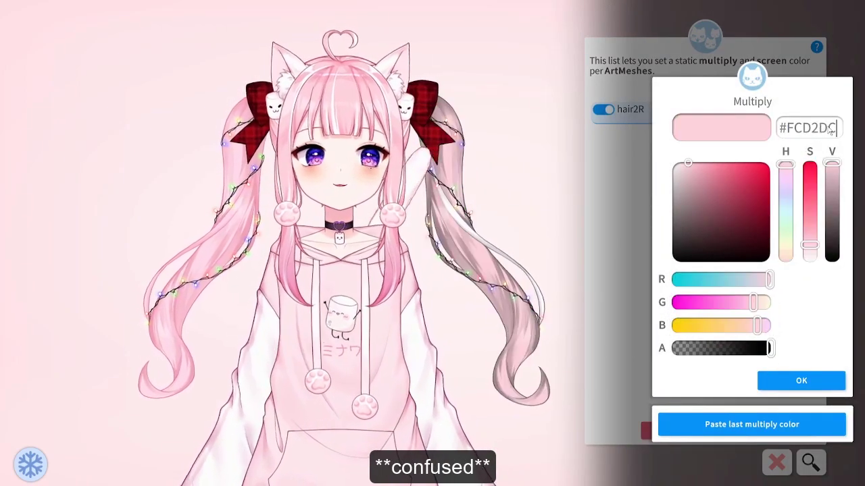
click(799, 382)
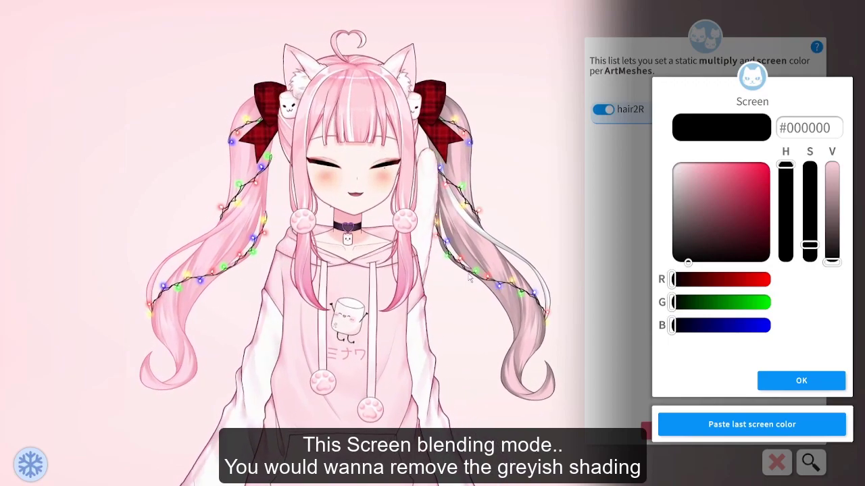
Set hair2R's screen colour to red #D4355B, then add hair1R2 to the list
mouse_move(687, 261)
mouse_down()
mouse_move(708, 195)
mouse_move(707, 234)
mouse_move(718, 177)
mouse_move(697, 183)
mouse_move(758, 201)
mouse_up()
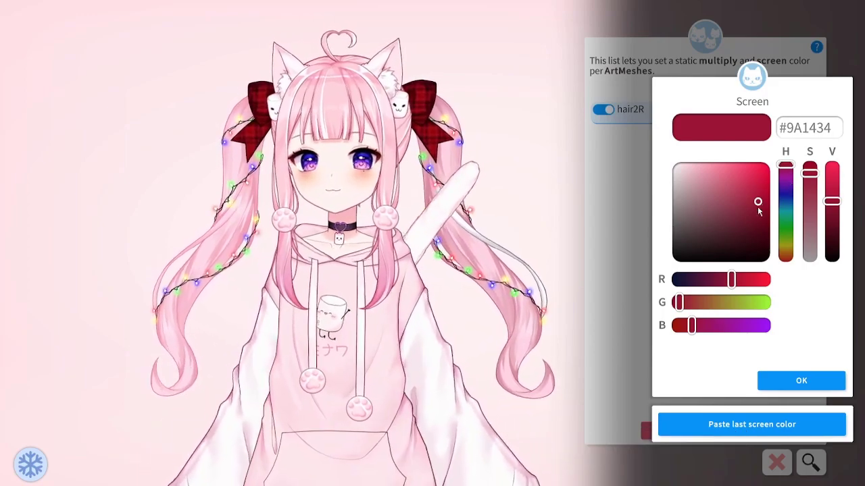
mouse_move(758, 209)
mouse_down()
mouse_move(758, 179)
mouse_move(747, 179)
mouse_up()
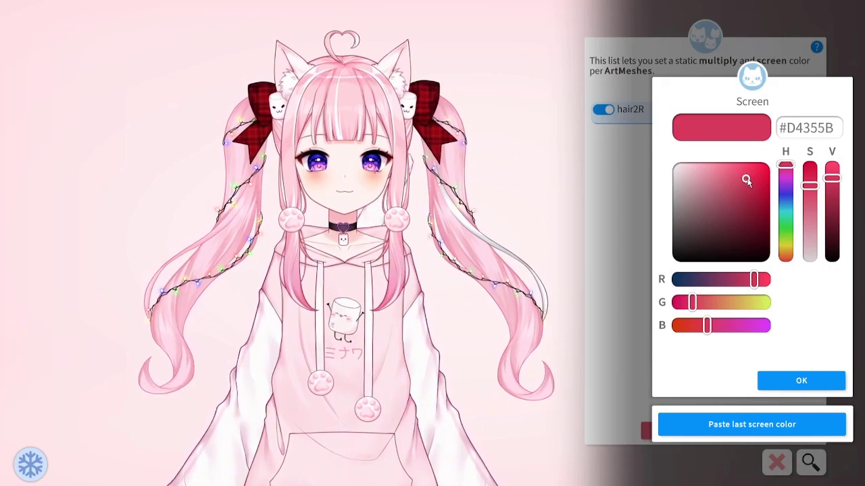
click(800, 382)
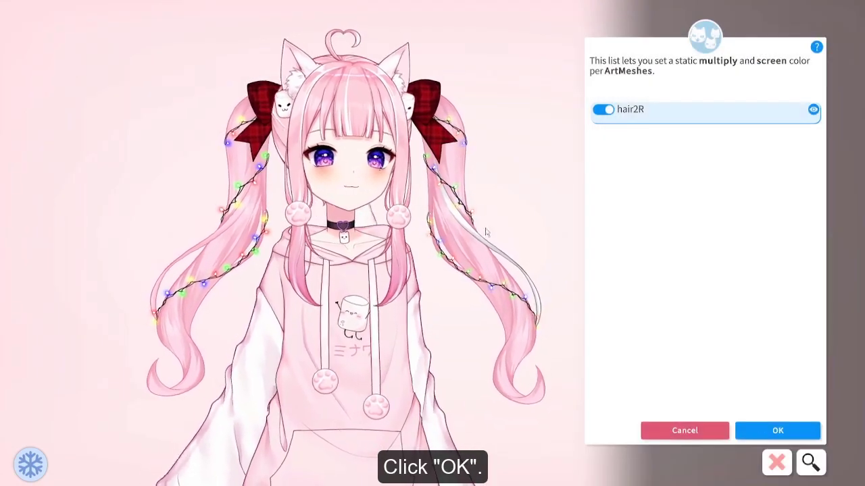
click(486, 245)
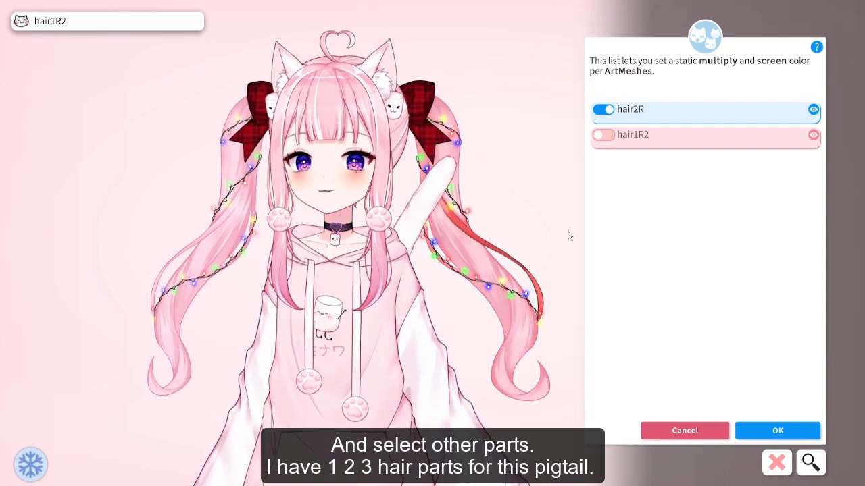
Tint hair1R2 with multiply #FCD2DC and deep red screen colour #C42E51
click(603, 134)
text(fcd2dc)
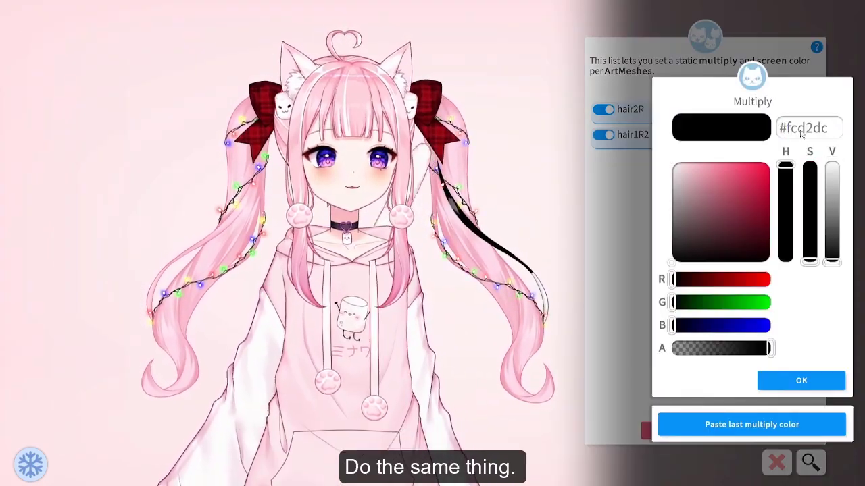
key(BackSpace)
text(C42E51)
click(802, 380)
click(748, 186)
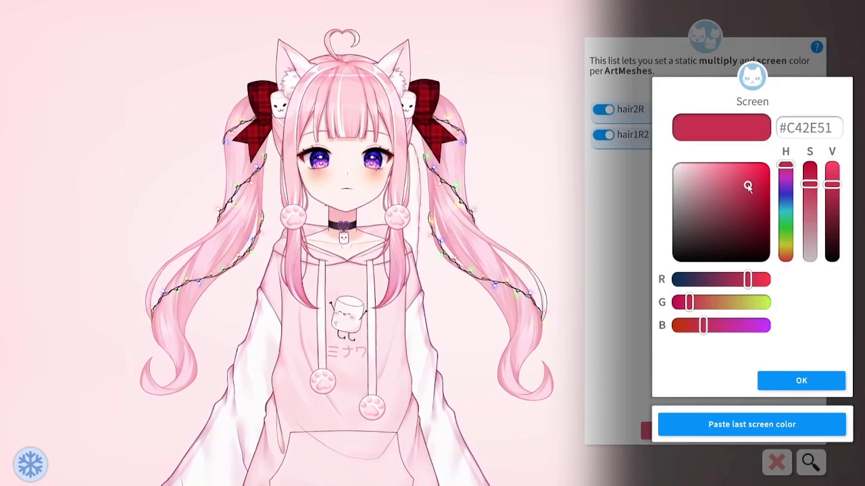
click(789, 382)
Tint hair1R with multiply #FCD2DC and deep red screen colour #B5284A
click(692, 117)
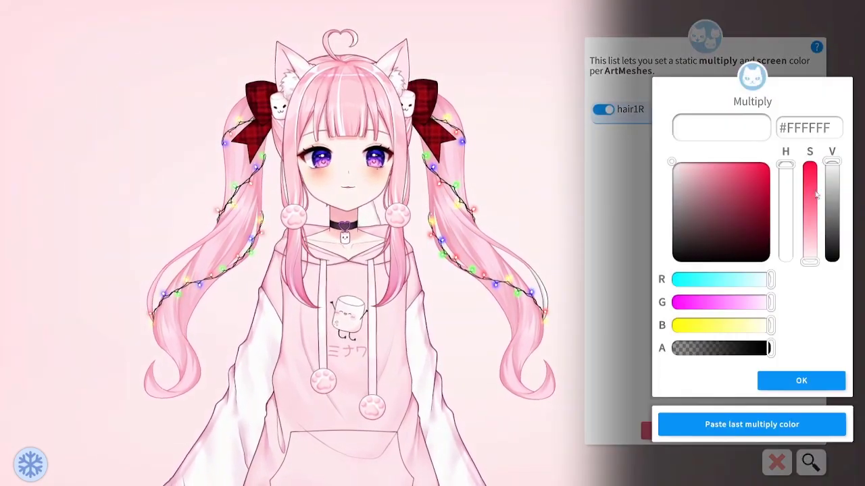
text(#fcd2dc)
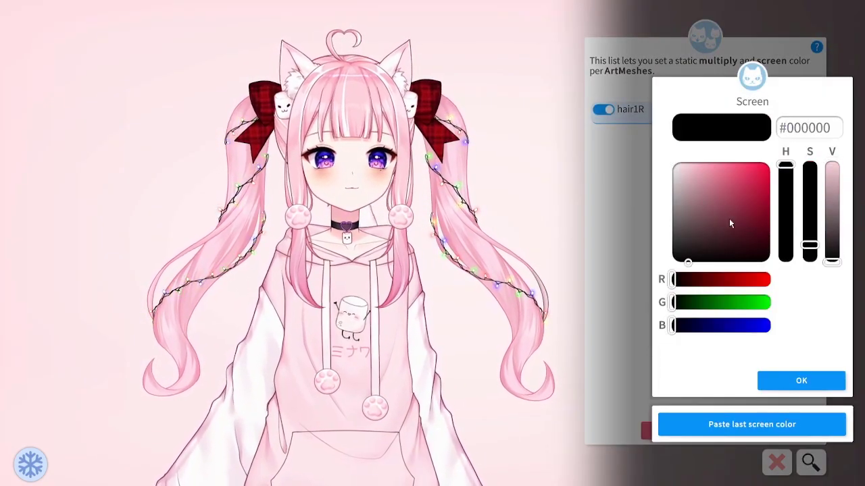
click(746, 189)
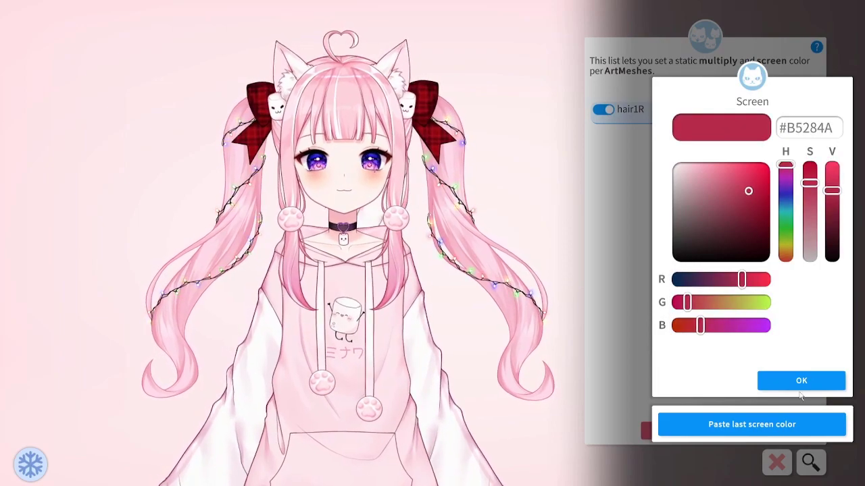
click(800, 383)
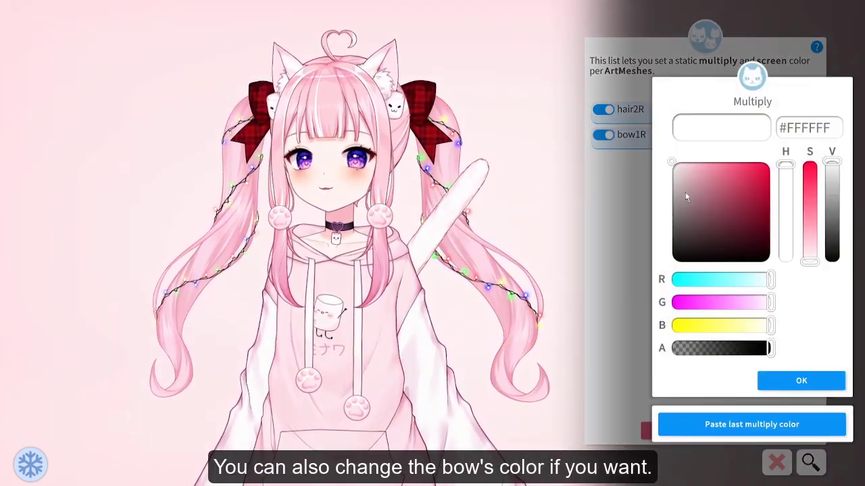
Try a purple tint on bow1R: multiply #AC24FF and screen #733599
mouse_move(685, 195)
mouse_down()
mouse_move(741, 196)
mouse_move(691, 256)
mouse_move(741, 162)
mouse_move(767, 138)
mouse_up()
click(786, 196)
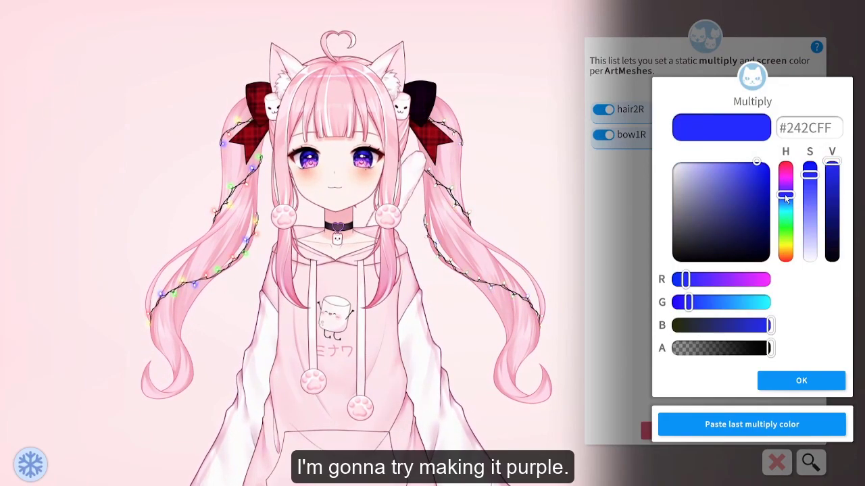
drag(788, 194, 787, 188)
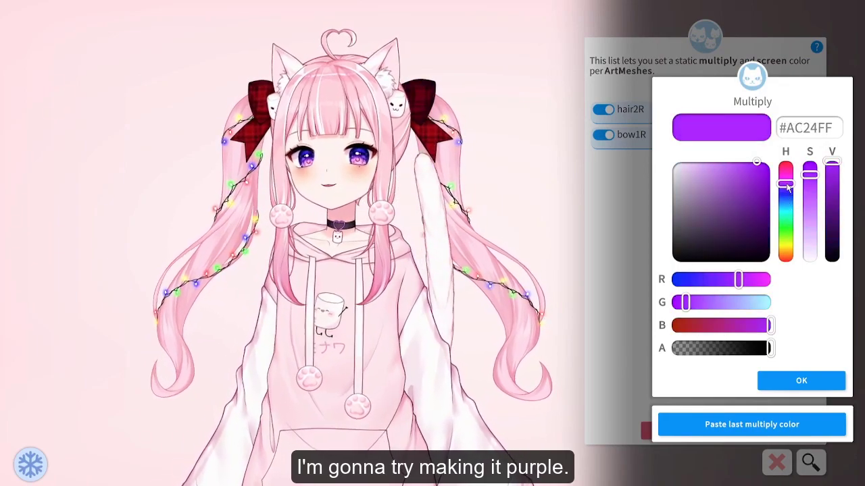
click(799, 382)
drag(733, 177, 737, 204)
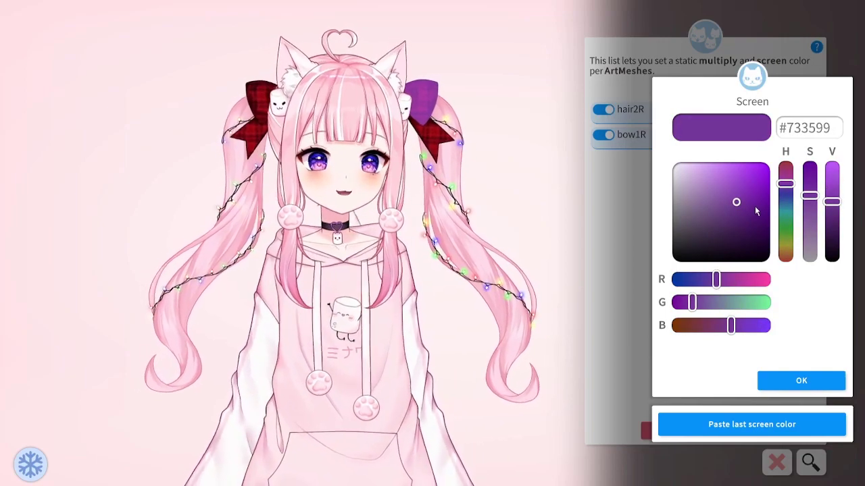
click(788, 386)
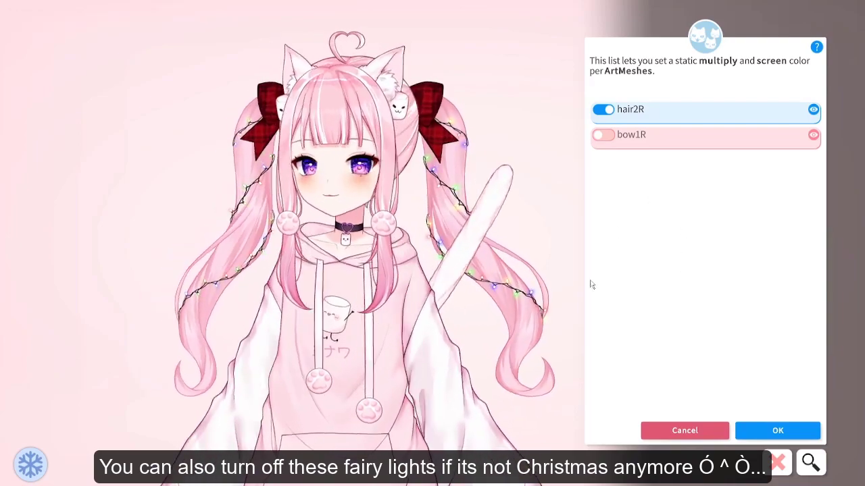
Add the fairy lights and make light_add2R and light_multiplyR transparent with multiply alpha 0
click(466, 266)
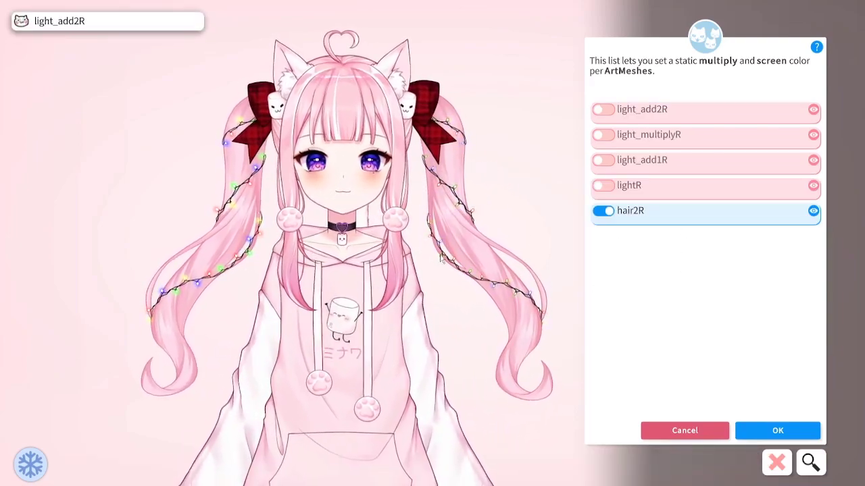
click(603, 111)
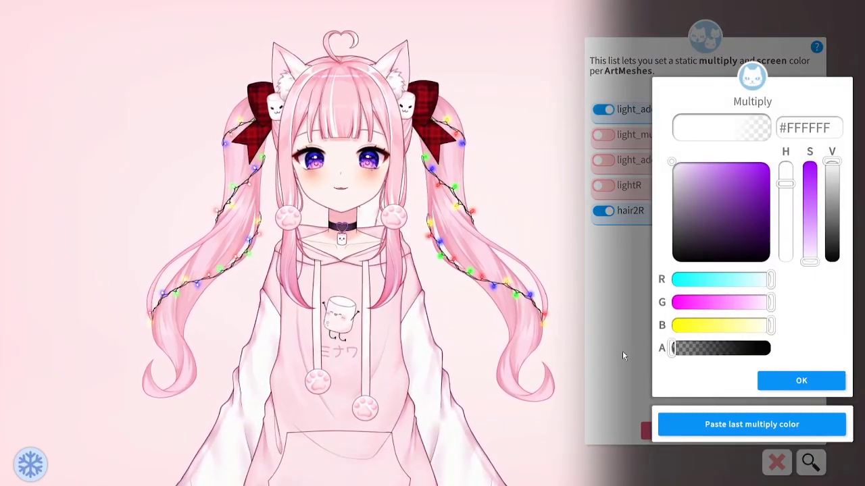
click(798, 382)
click(800, 383)
click(603, 134)
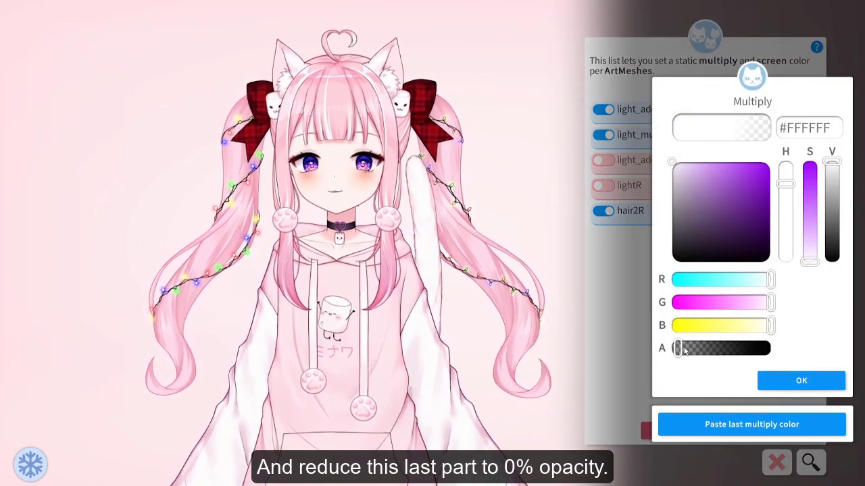
click(766, 380)
click(764, 380)
Make light_add1R and lightR transparent with multiply alpha 0
click(603, 160)
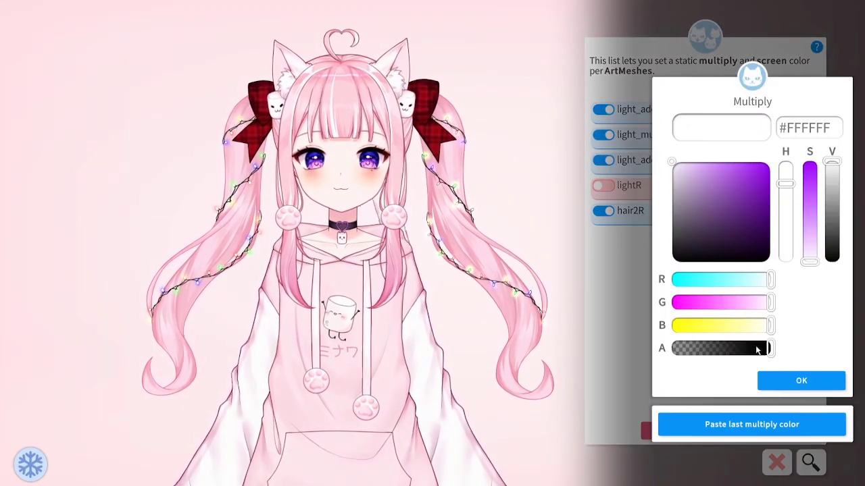
click(770, 381)
click(782, 379)
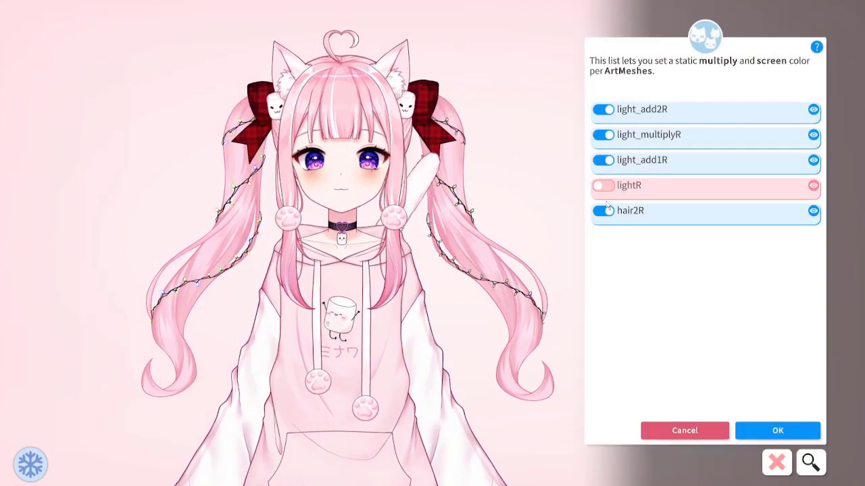
click(603, 186)
click(786, 385)
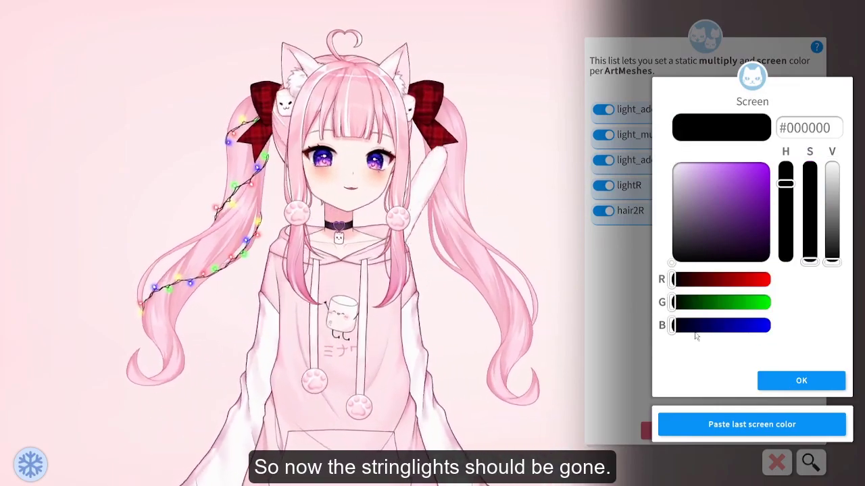
click(566, 135)
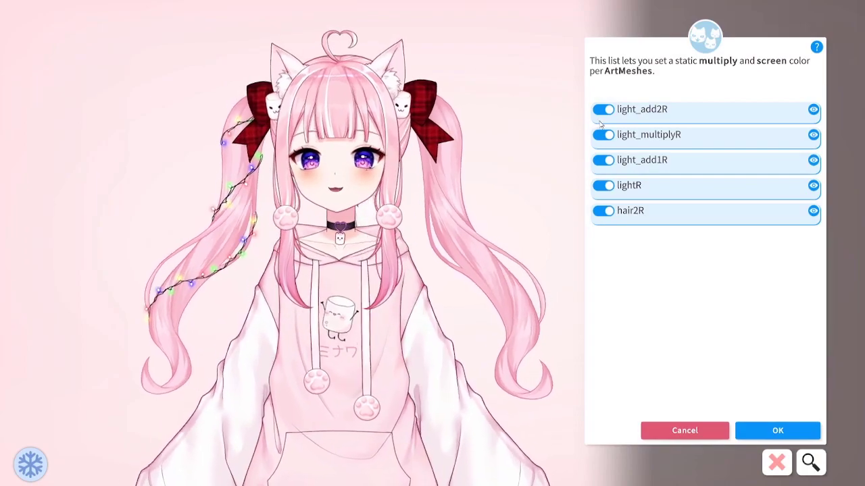
Switch the light_add2R and light_multiplyR tints back off so those lights show
click(612, 120)
click(769, 380)
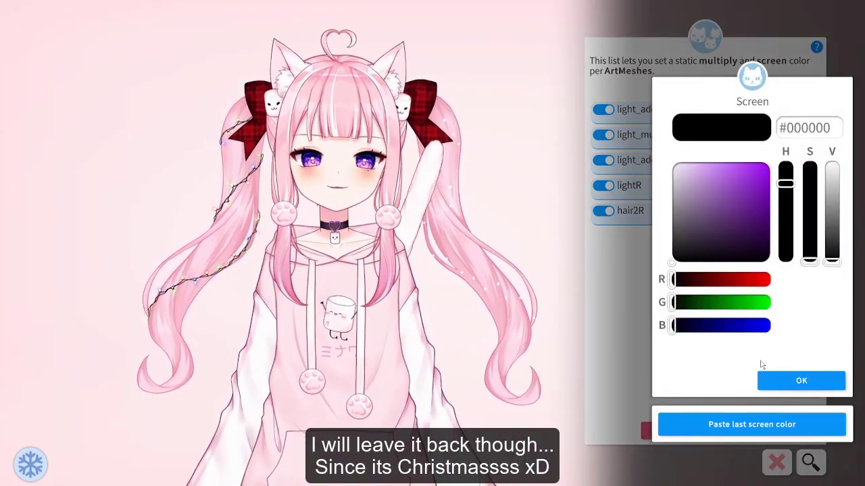
click(616, 143)
click(607, 108)
click(607, 135)
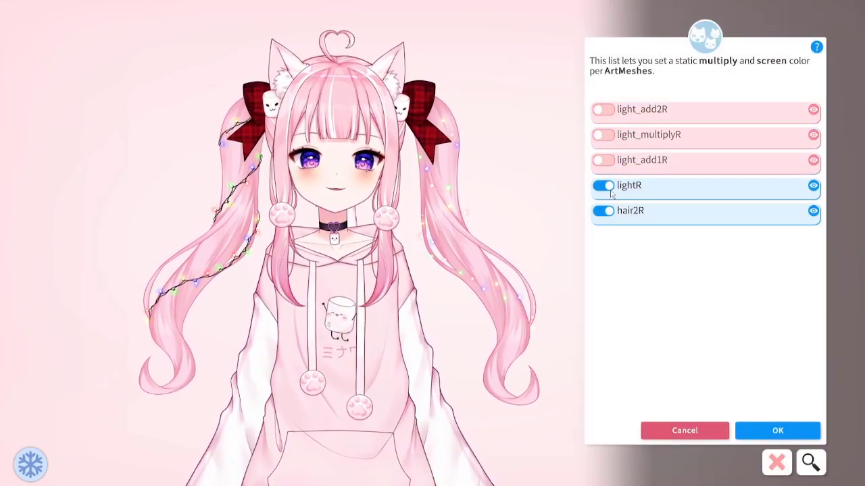
Apply the pigtail colour list, then confirm the screen colour to return to the list
click(768, 431)
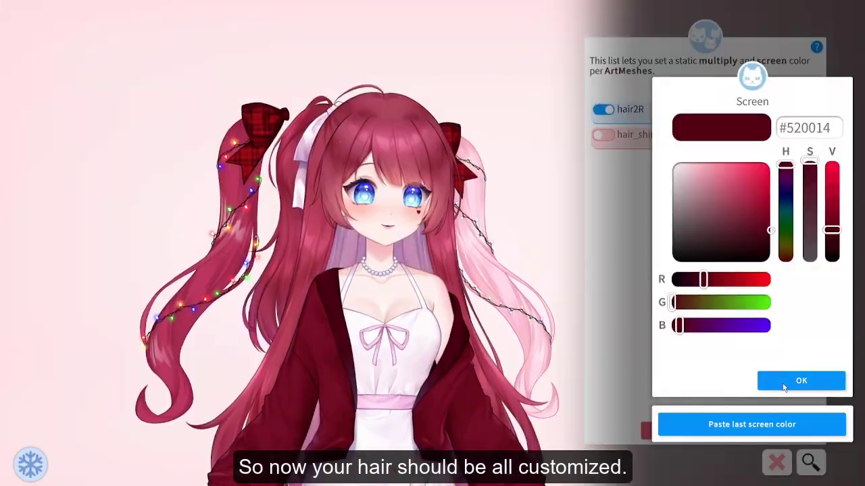
click(783, 382)
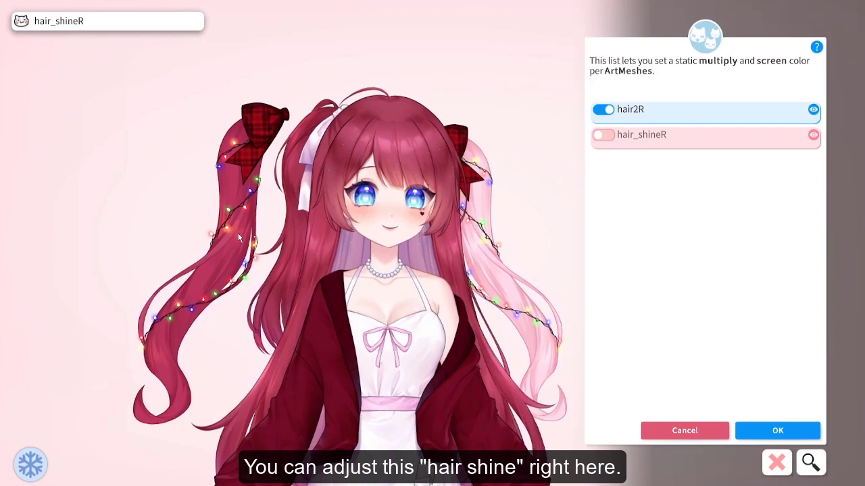
Enable hair_shineR with pink multiply #FF9E9E and black screen, then close the colour list
click(602, 135)
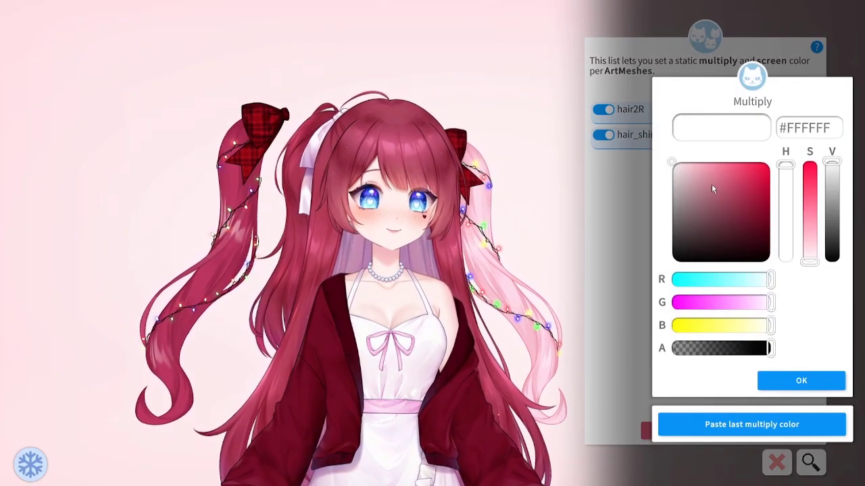
drag(711, 184, 702, 163)
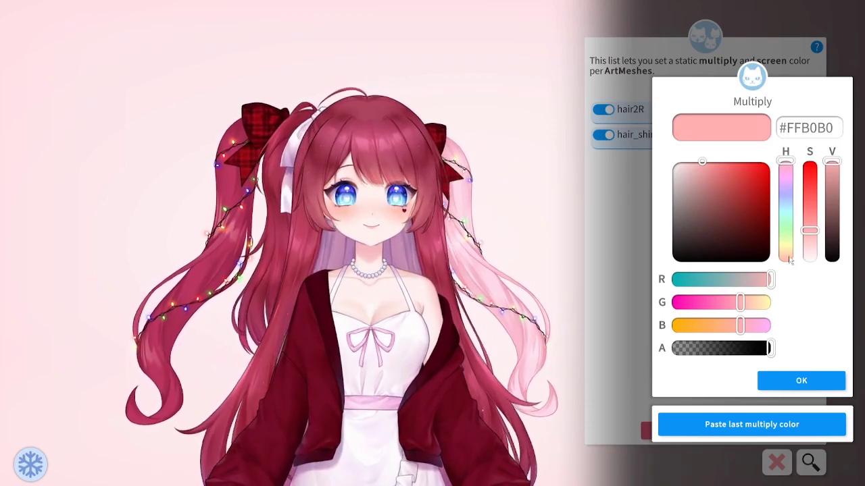
drag(810, 231, 811, 223)
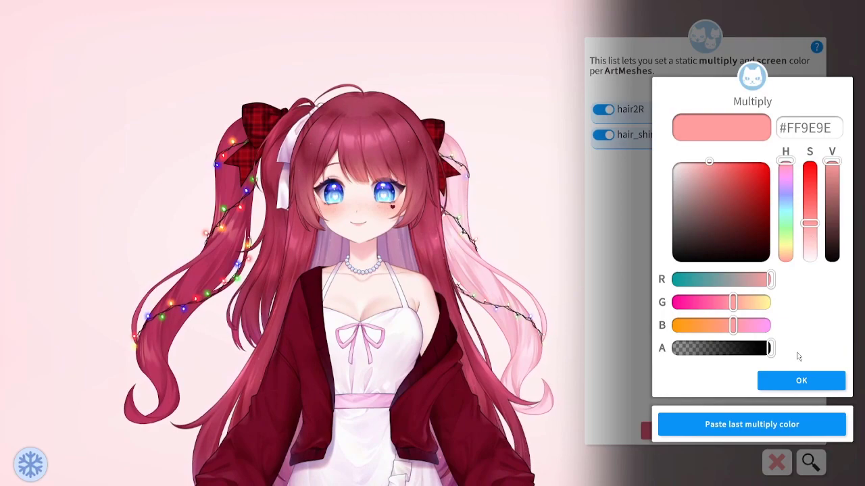
click(791, 384)
click(792, 386)
click(775, 428)
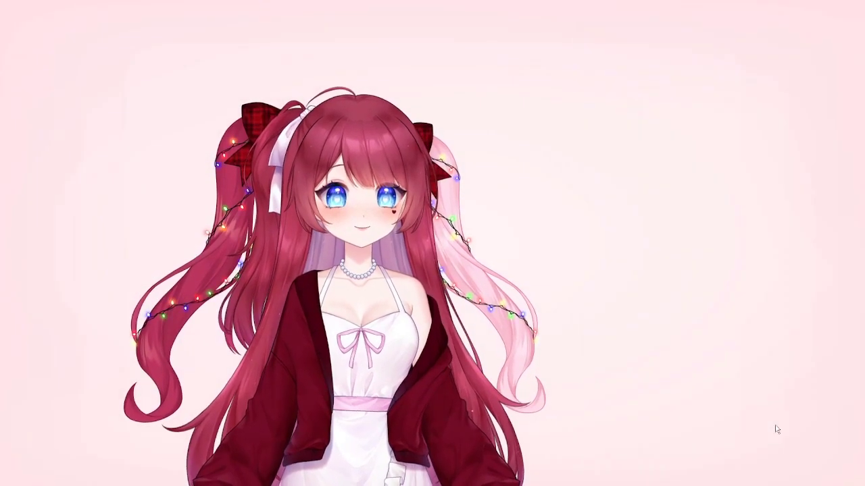
Shift the red-haired model left and rotate the Christmas-light pigtail item into place
scroll(523, 202, up, 5)
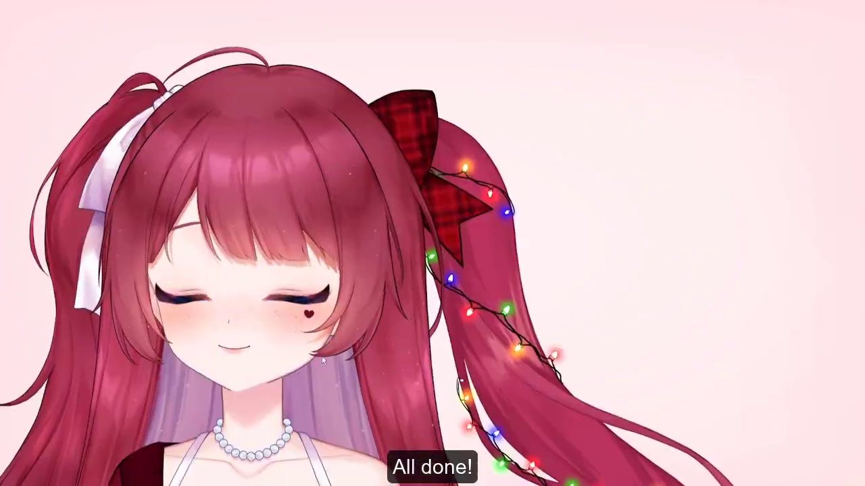
drag(524, 202, 428, 206)
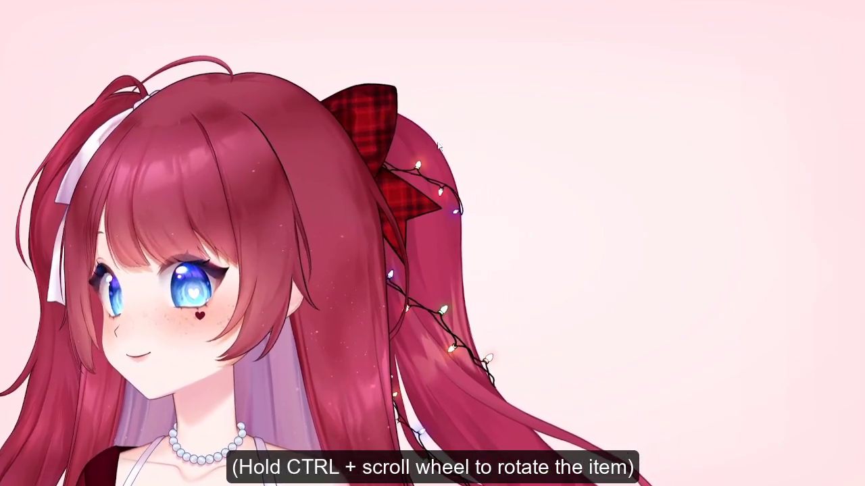
scroll(571, 152, down, 5)
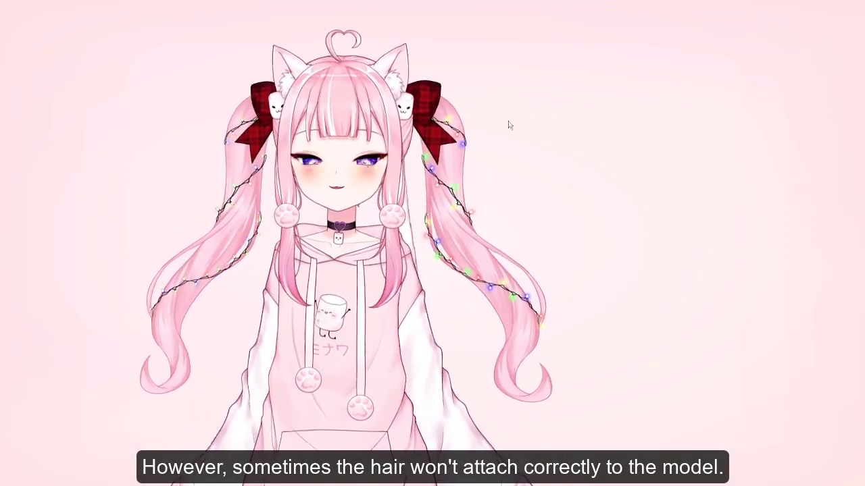
Detach the right bow-and-pigtail item and drop it back onto the cat-girl's head
mouse_move(406, 93)
mouse_down()
mouse_move(535, 129)
mouse_move(501, 102)
mouse_move(405, 105)
mouse_up()
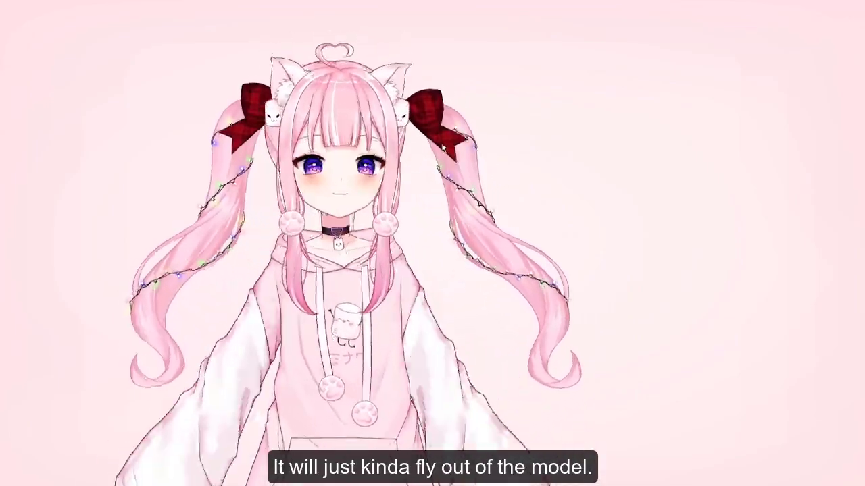
drag(471, 159, 576, 208)
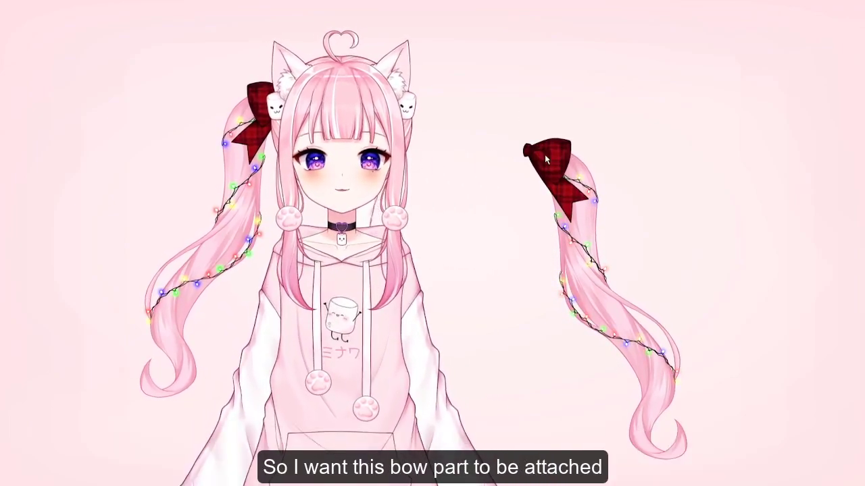
drag(545, 159, 418, 111)
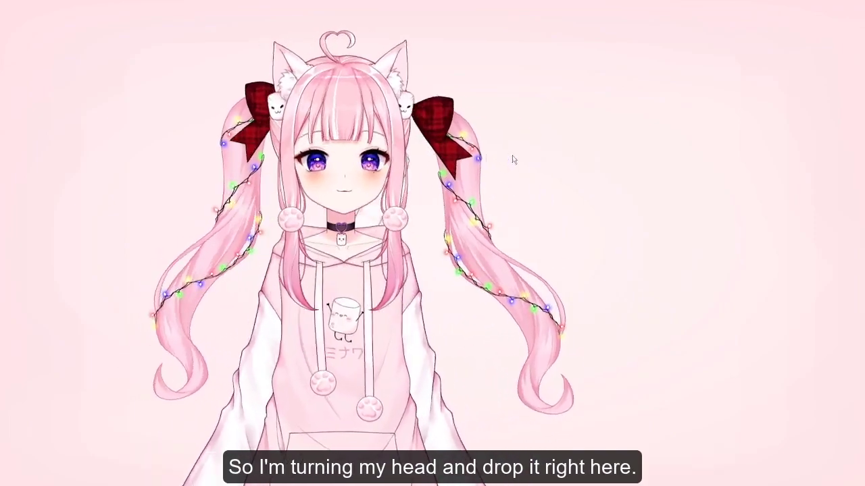
drag(511, 154, 414, 103)
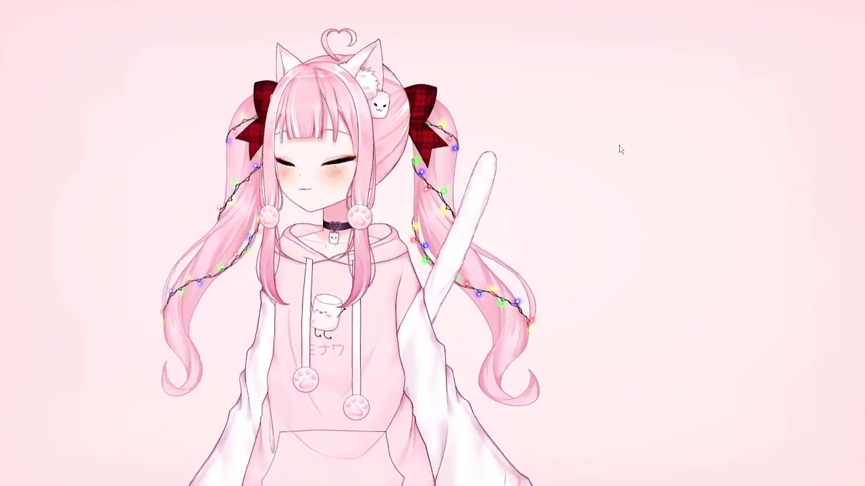
double_click(572, 162)
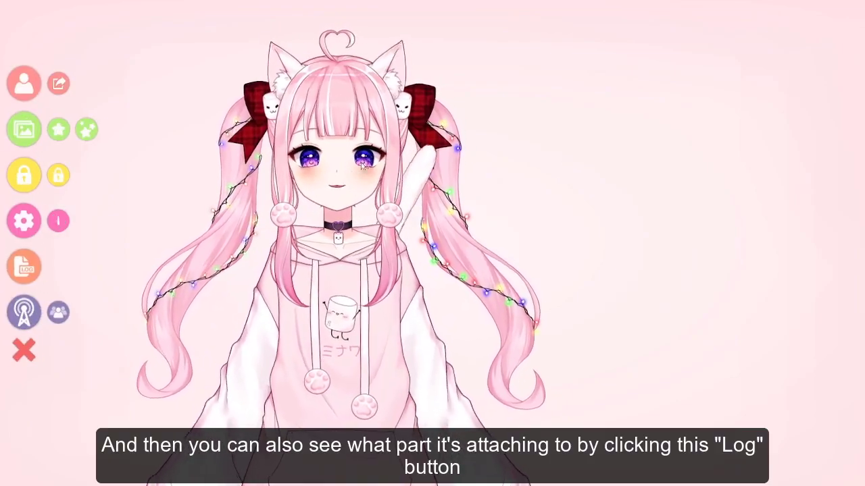
click(25, 269)
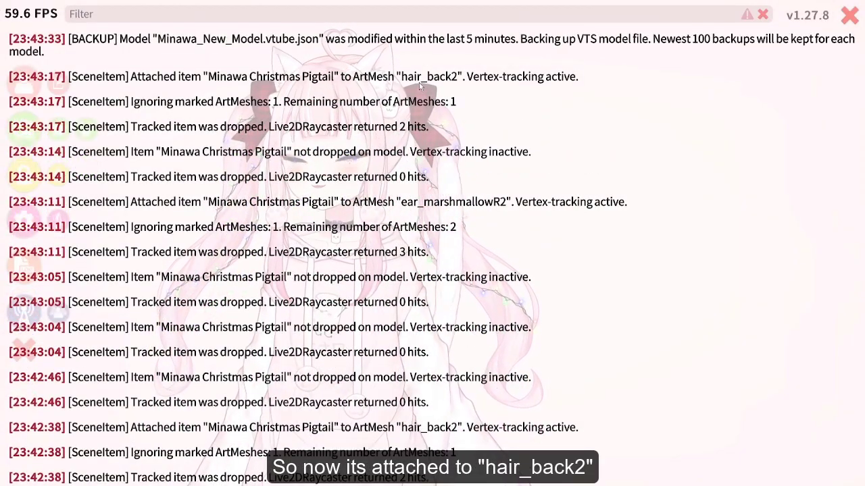
drag(462, 118, 540, 121)
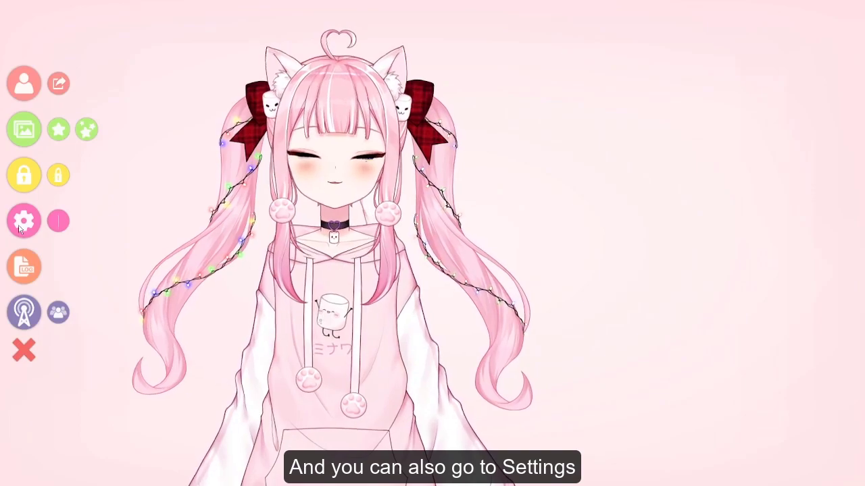
click(23, 222)
scroll(712, 382, down, 2)
click(692, 352)
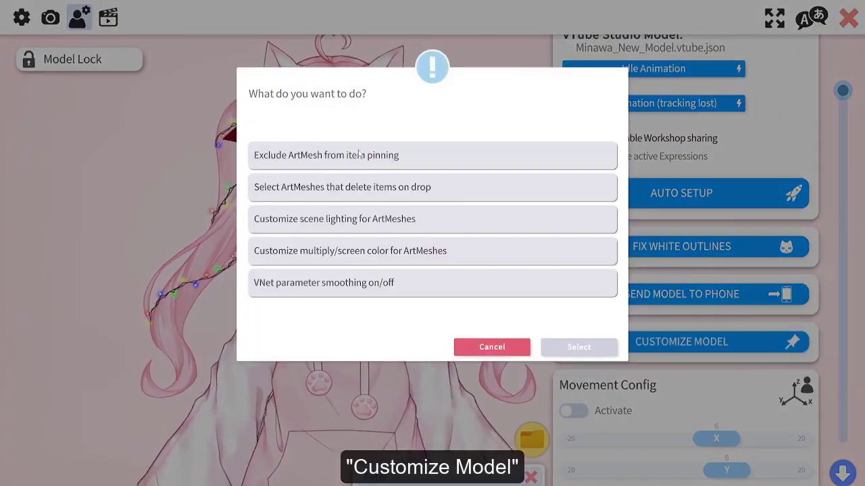
click(250, 156)
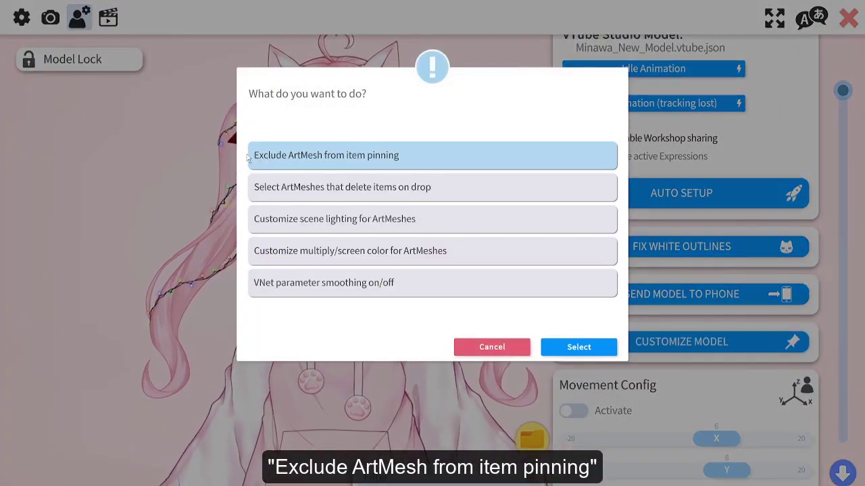
click(579, 347)
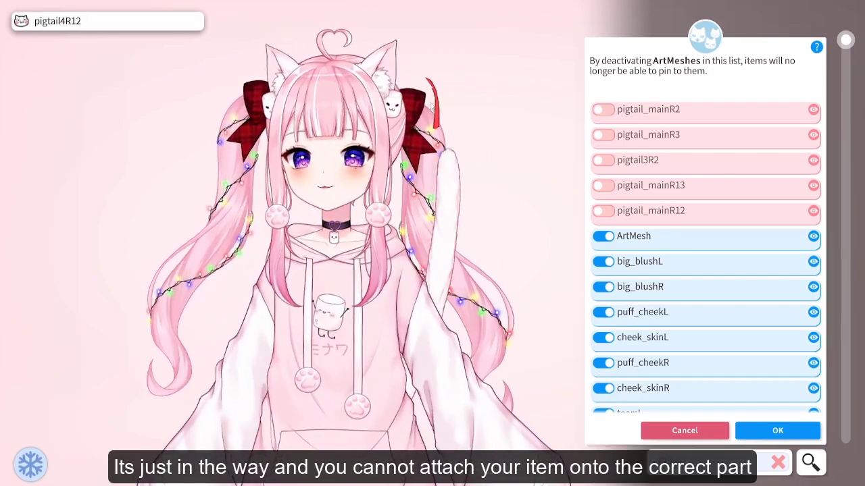
click(365, 181)
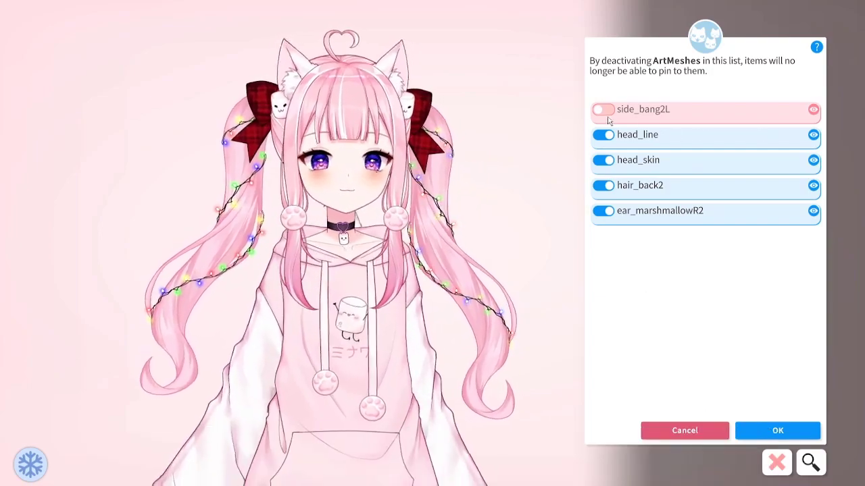
click(603, 109)
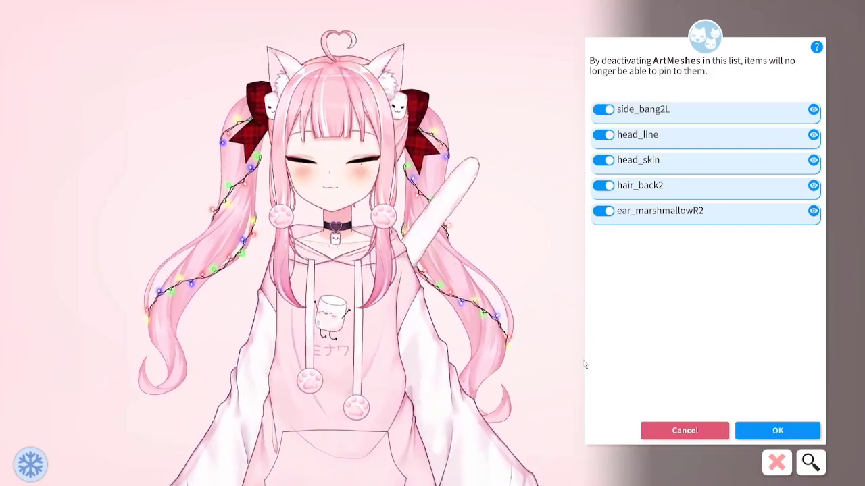
click(695, 429)
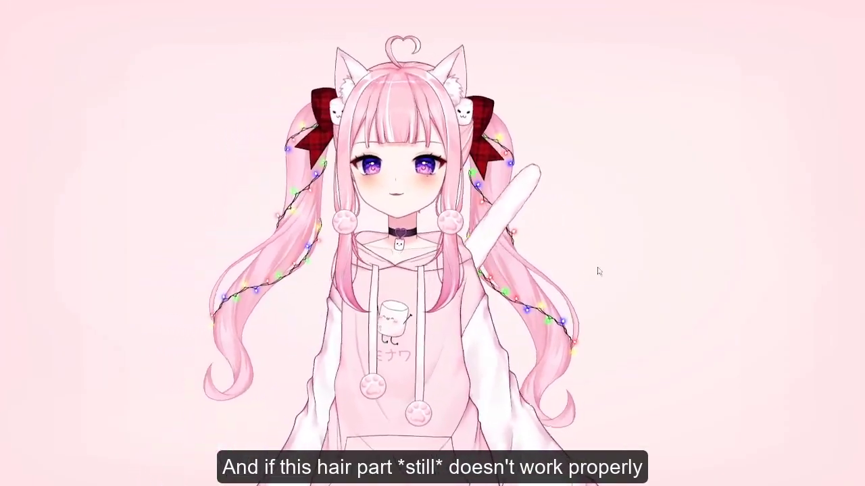
Dismiss the items info message and pin the pink ponytail with red bow onto the blue-haired model's head
double_click(168, 115)
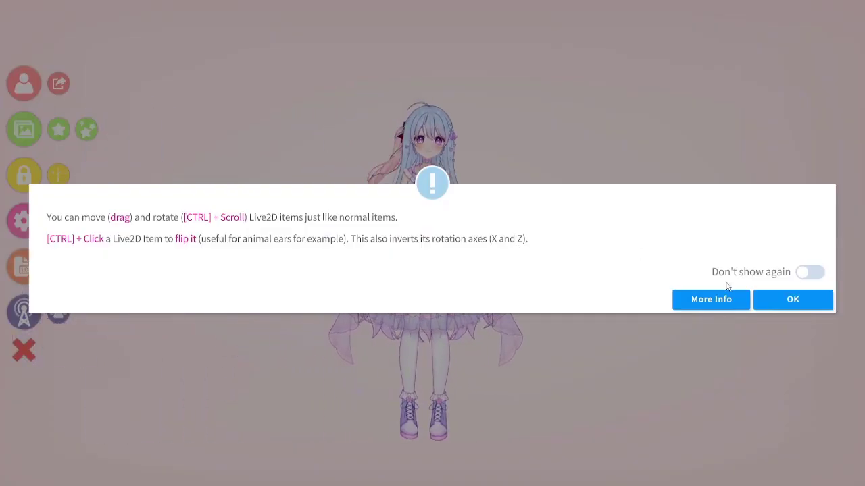
click(792, 300)
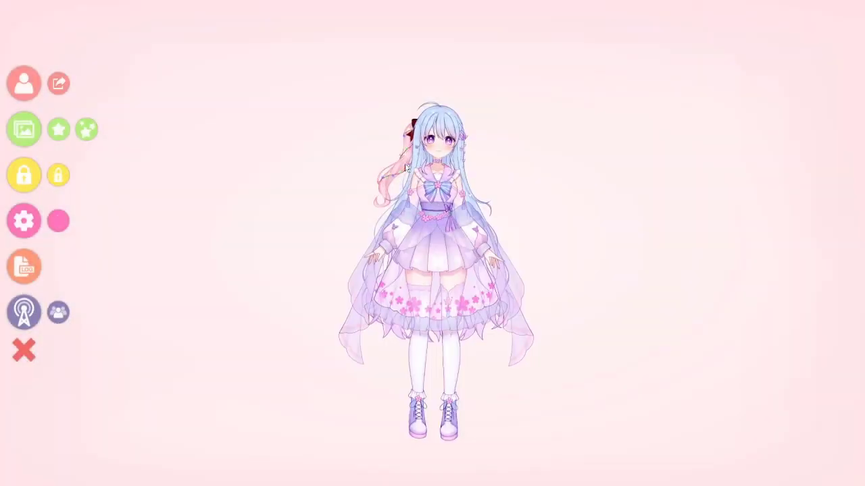
scroll(454, 306, up, 5)
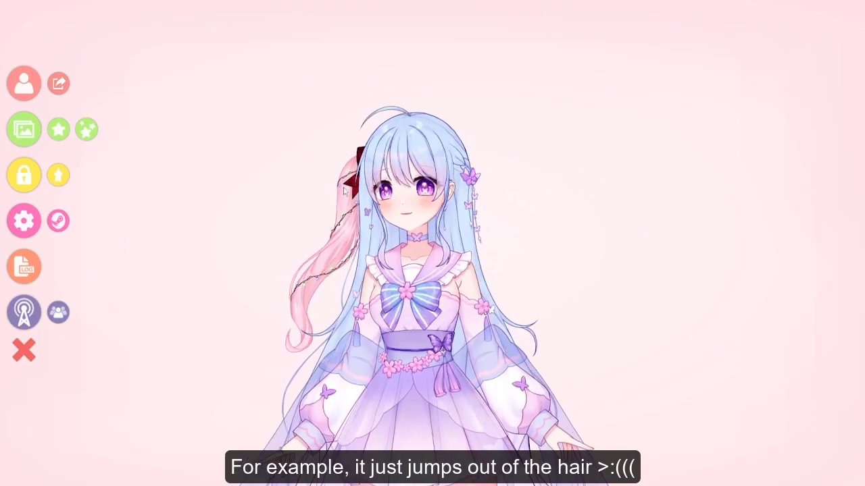
drag(401, 152, 444, 152)
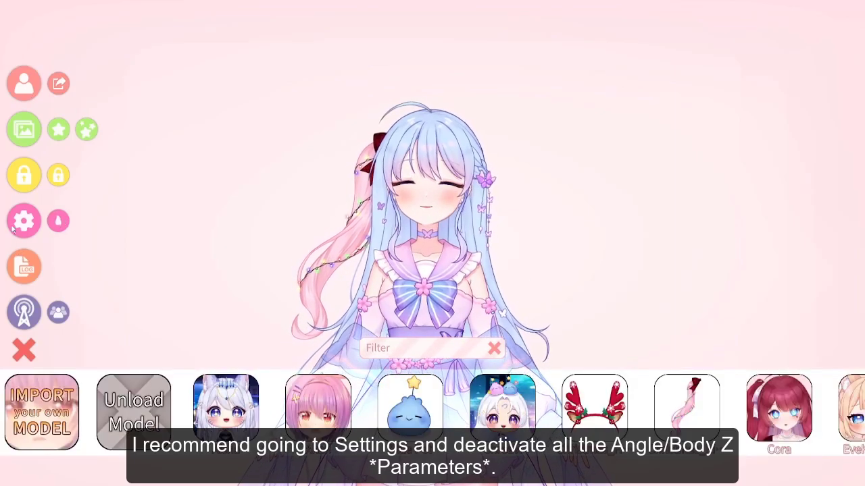
In model settings, set the Face Lean Rotation parameter's input to the blank entry
click(20, 225)
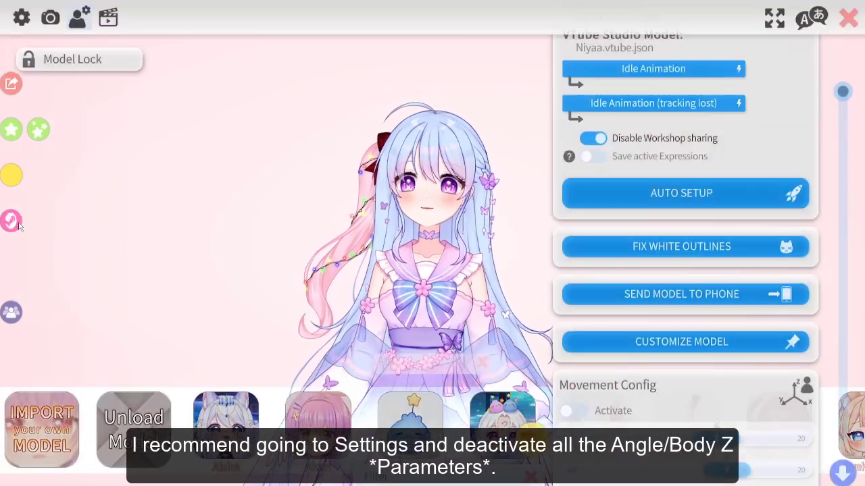
scroll(838, 161, down, 10)
drag(837, 160, 768, 145)
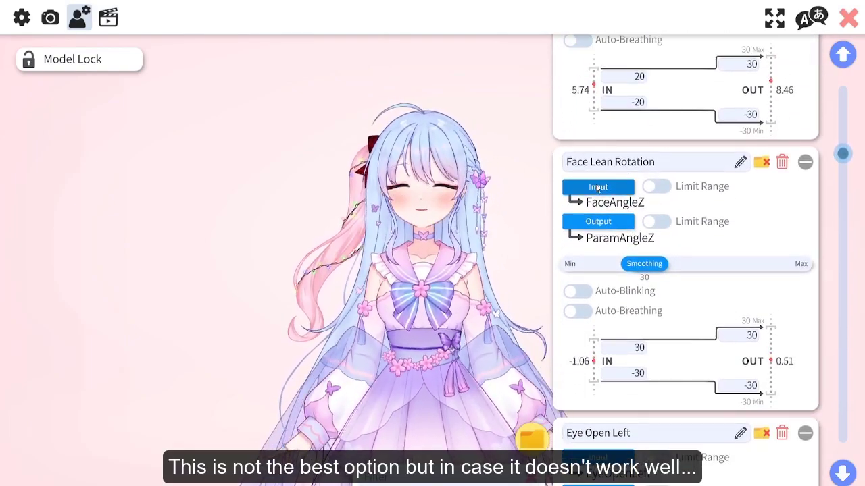
click(598, 187)
click(432, 155)
click(579, 347)
Set the Body Rotation Z input to the blank entry and leave the settings
scroll(705, 250, down, 4)
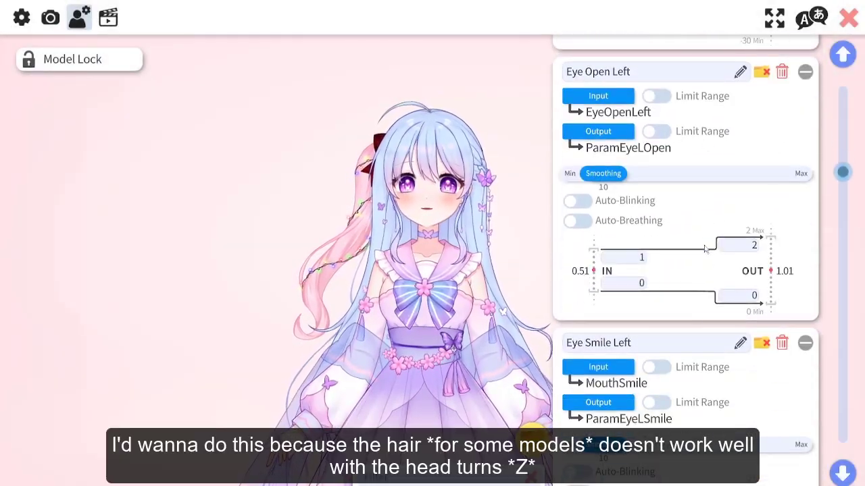
scroll(701, 256, down, 8)
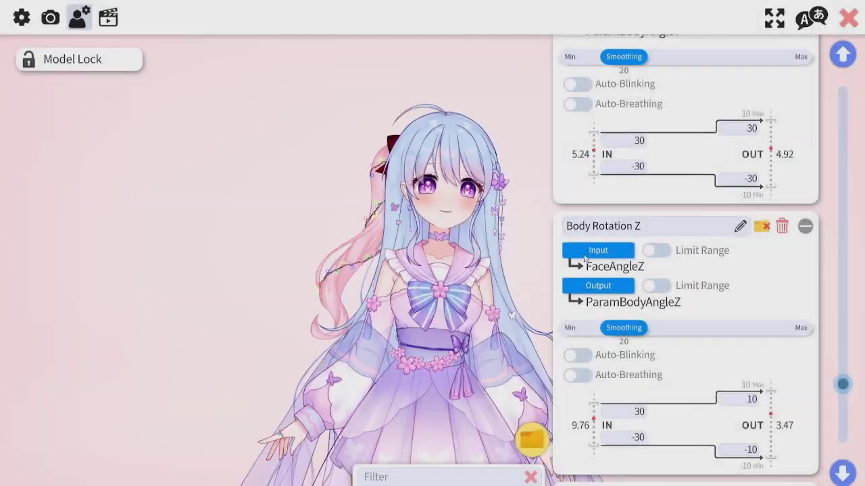
click(597, 251)
click(361, 162)
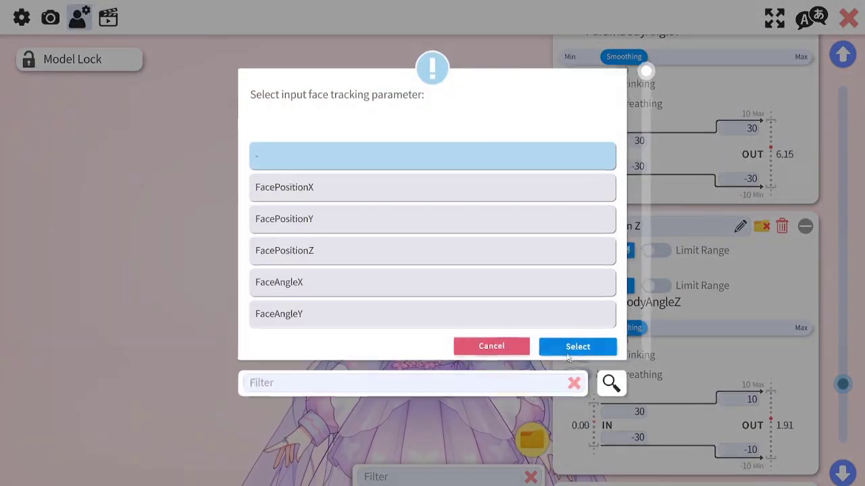
click(574, 348)
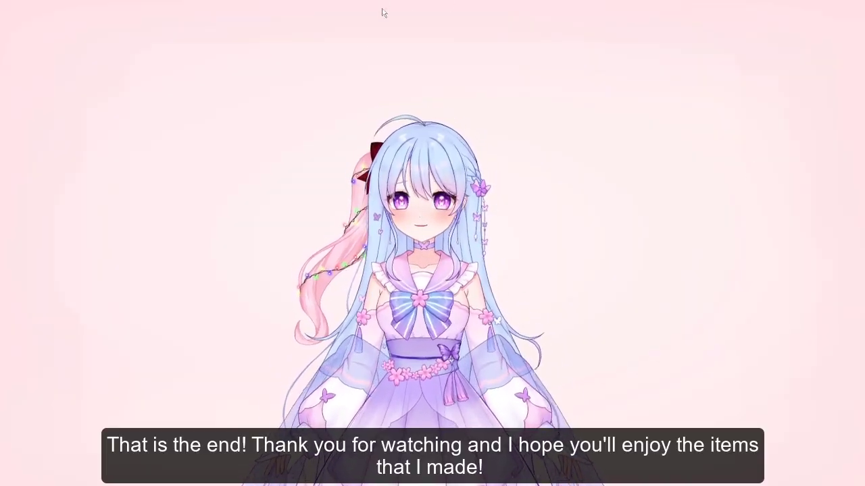
double_click(227, 102)
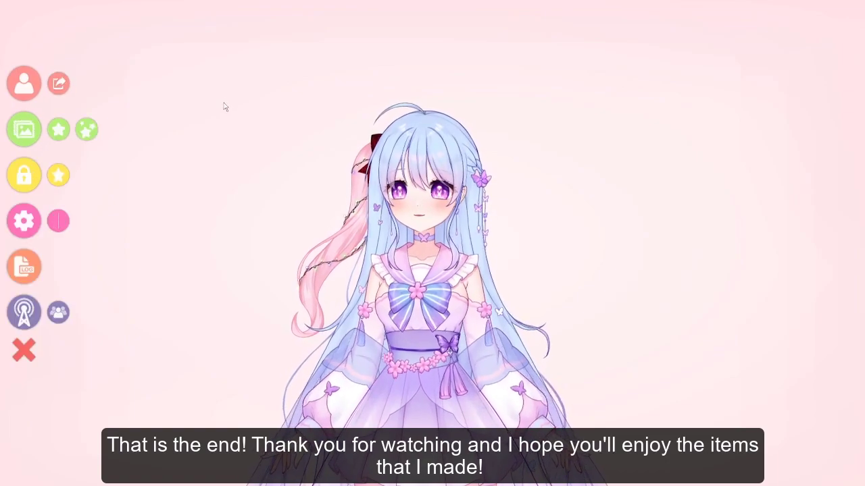